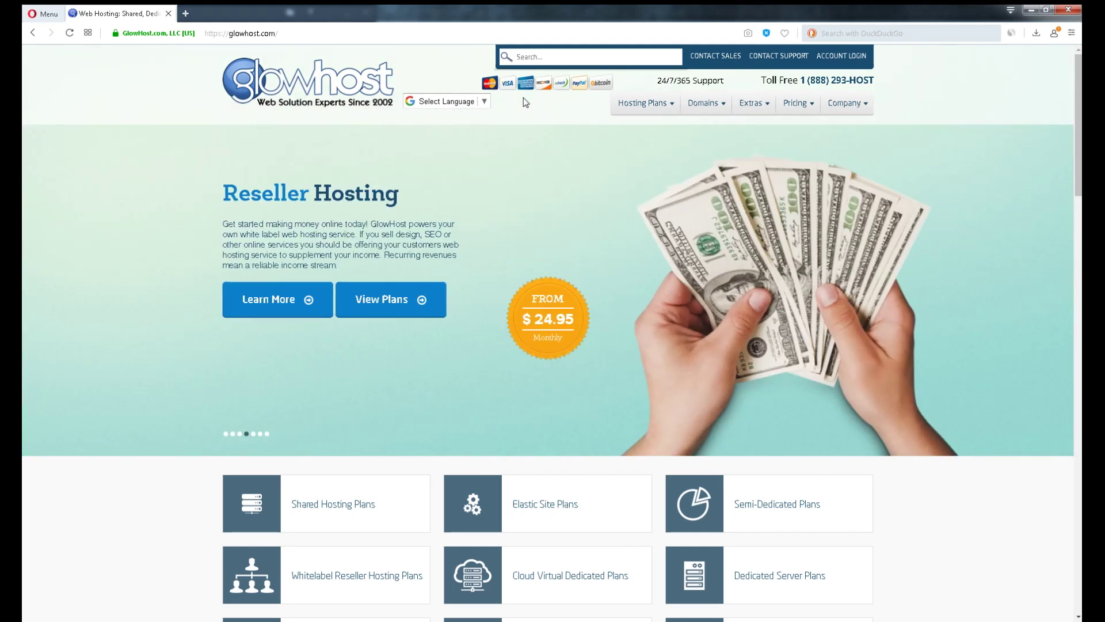
# Look up glowhost.com in the SimilarWeb extension and open its full analytics report in a new tab
pyautogui.click(1010, 34)
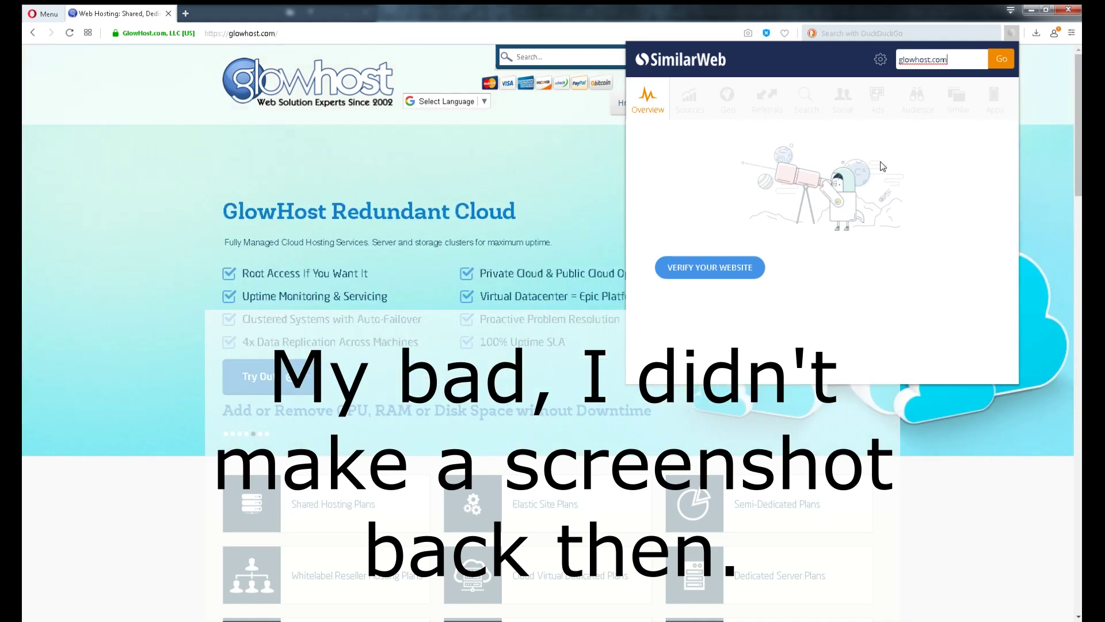
pyautogui.click(883, 166)
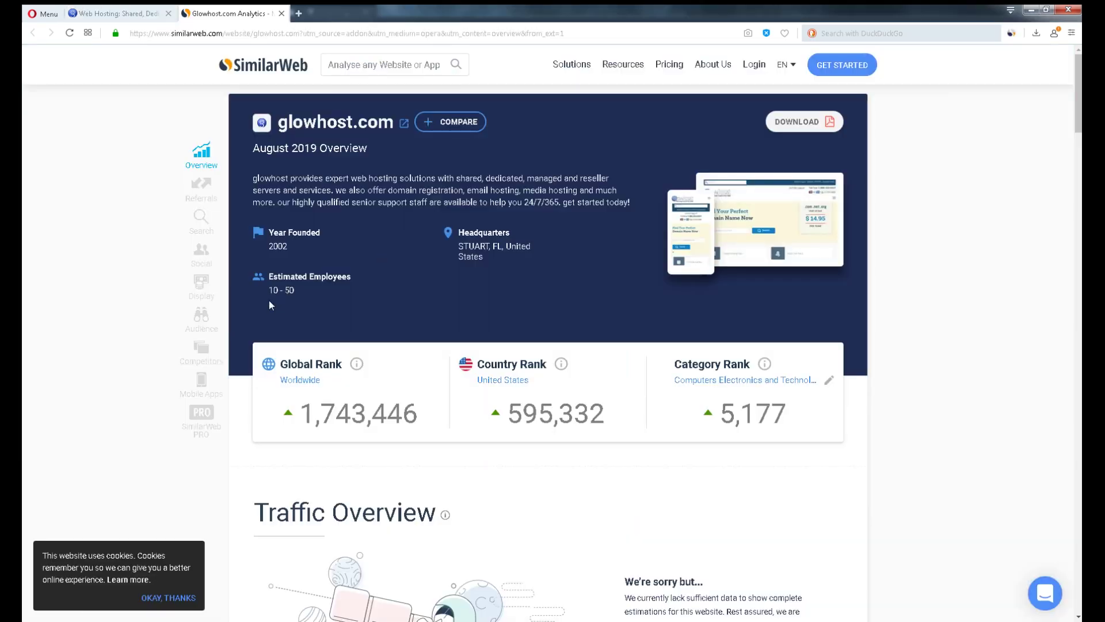
# Highlight the 10–50 Estimated Employees figure in the SimilarWeb report, then return to the GlowHost tab
pyautogui.moveTo(299, 285); pyautogui.dragTo(268, 277)
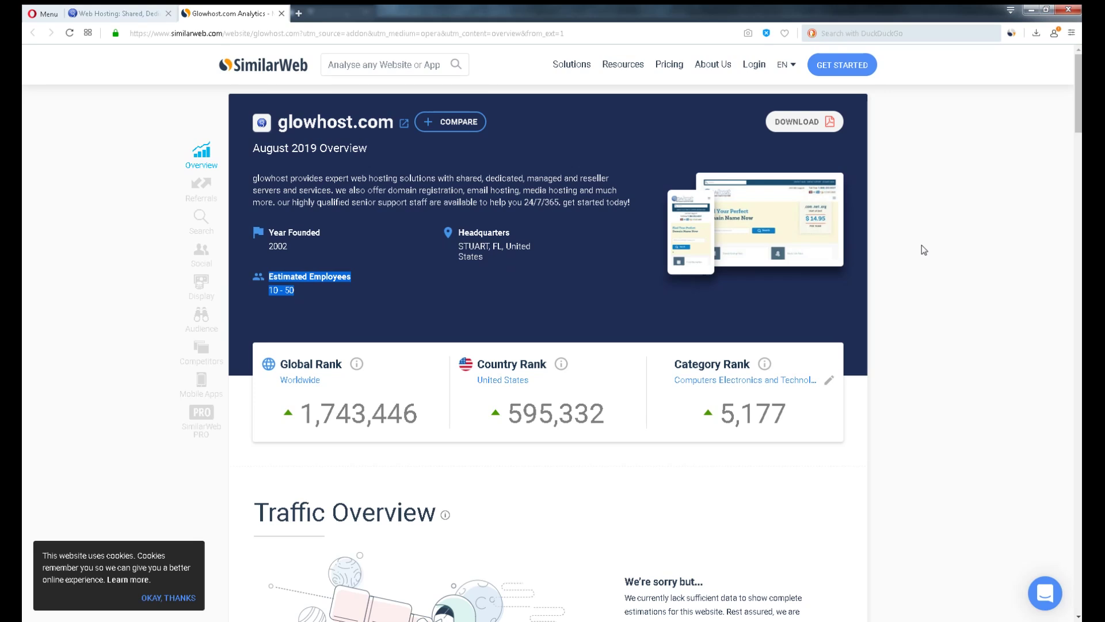
pyautogui.hotkey('ctrl', 'Tab')
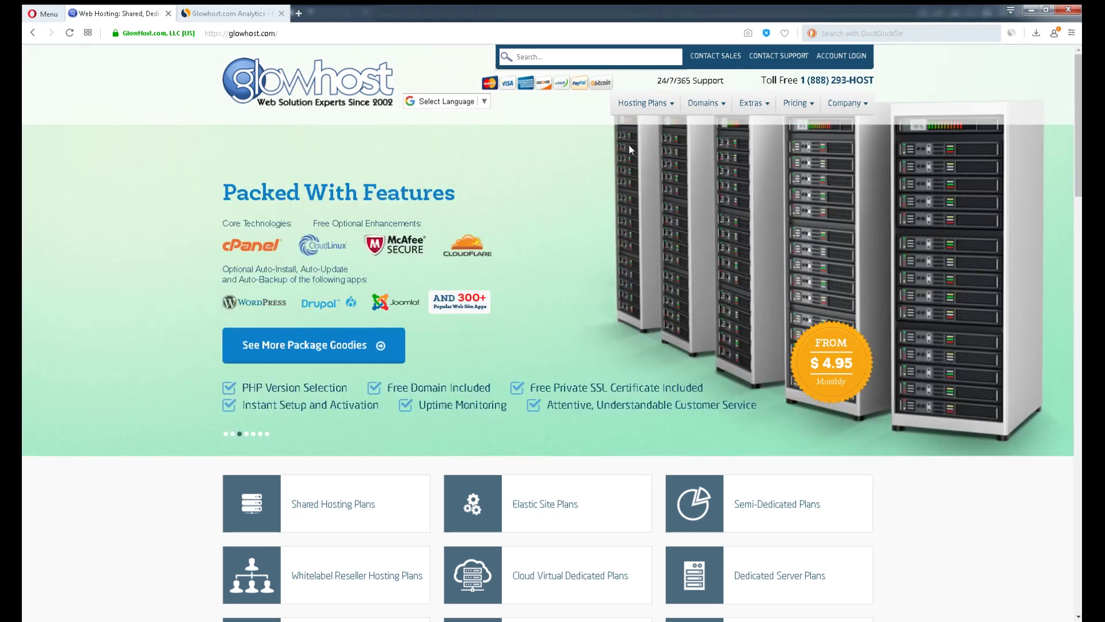
# Go to GlowHost's Shared Hosting page from the Hosting Plans menu and scroll to the pricing table
pyautogui.moveTo(642, 104)
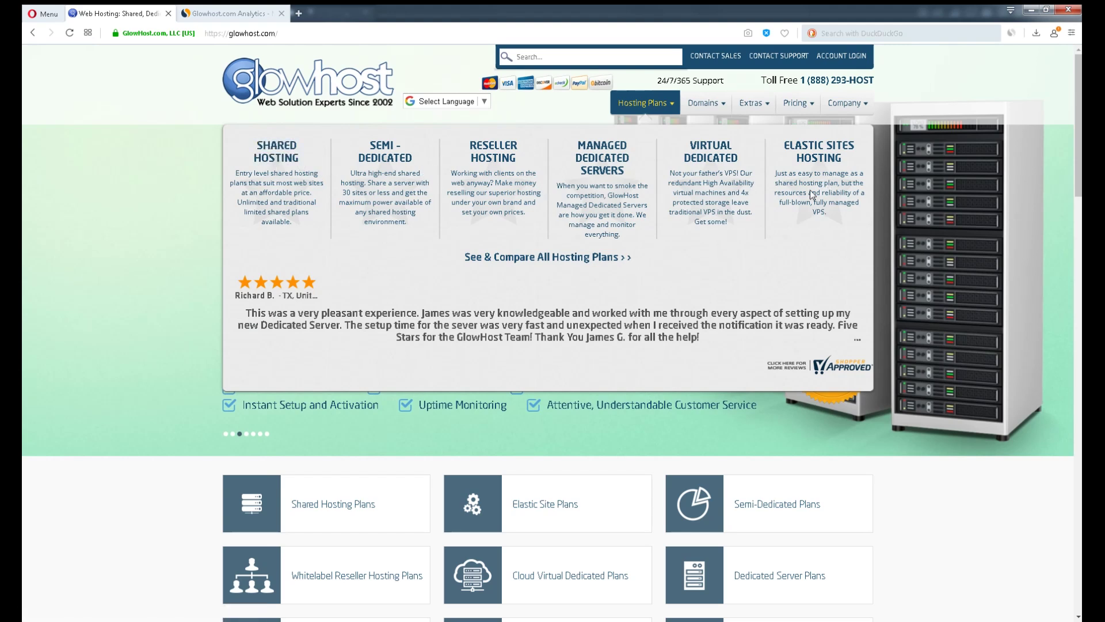
pyautogui.click(288, 166)
pyautogui.scroll(-8, 968, 213)
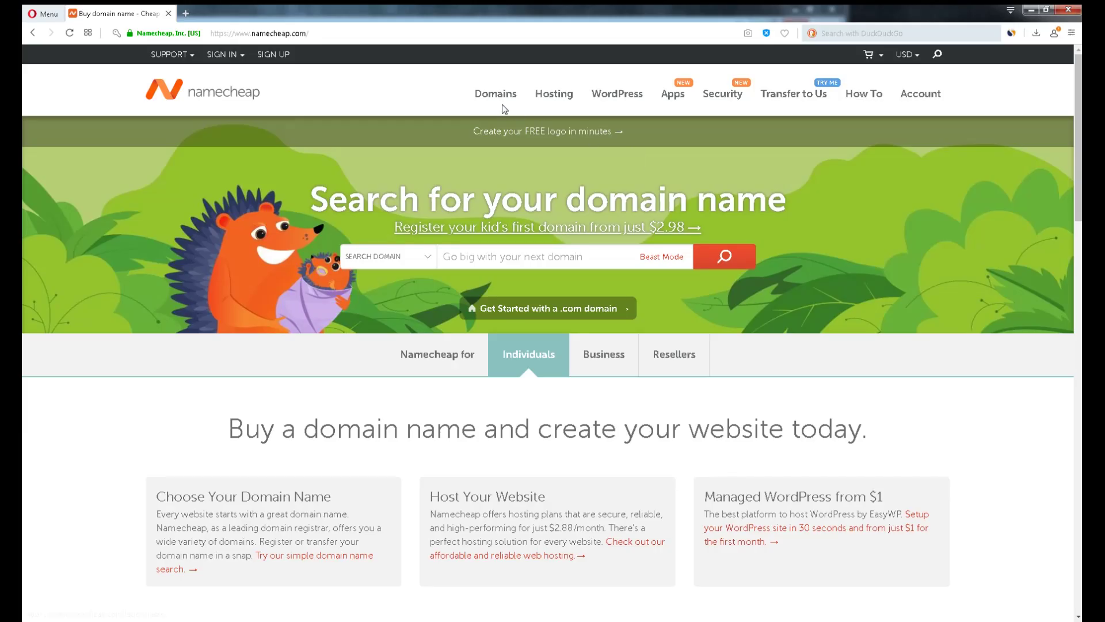
# Search Namecheap's .xyz page for arandomdomainnametotestglowhost.xyz and add it to the cart
pyautogui.moveTo(501, 101)
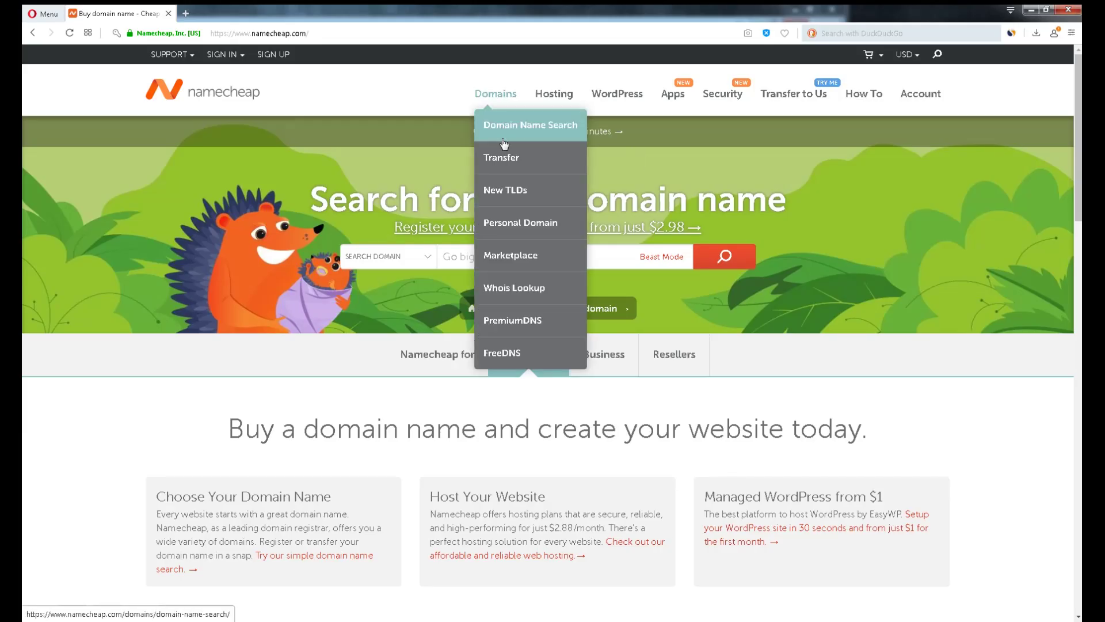
pyautogui.click(553, 194)
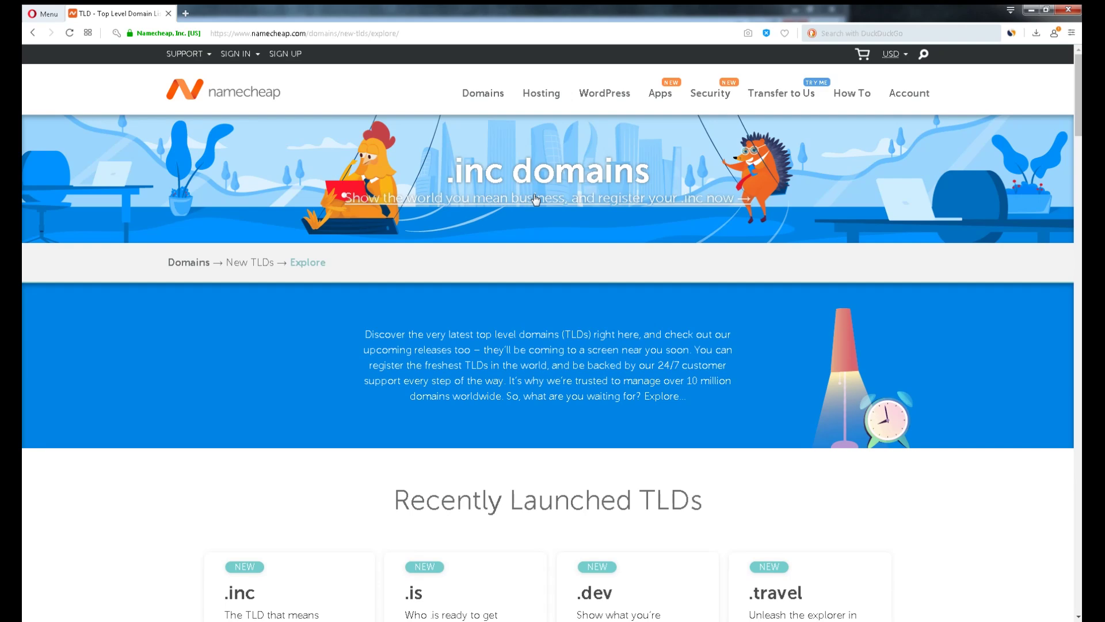
pyautogui.click(536, 199)
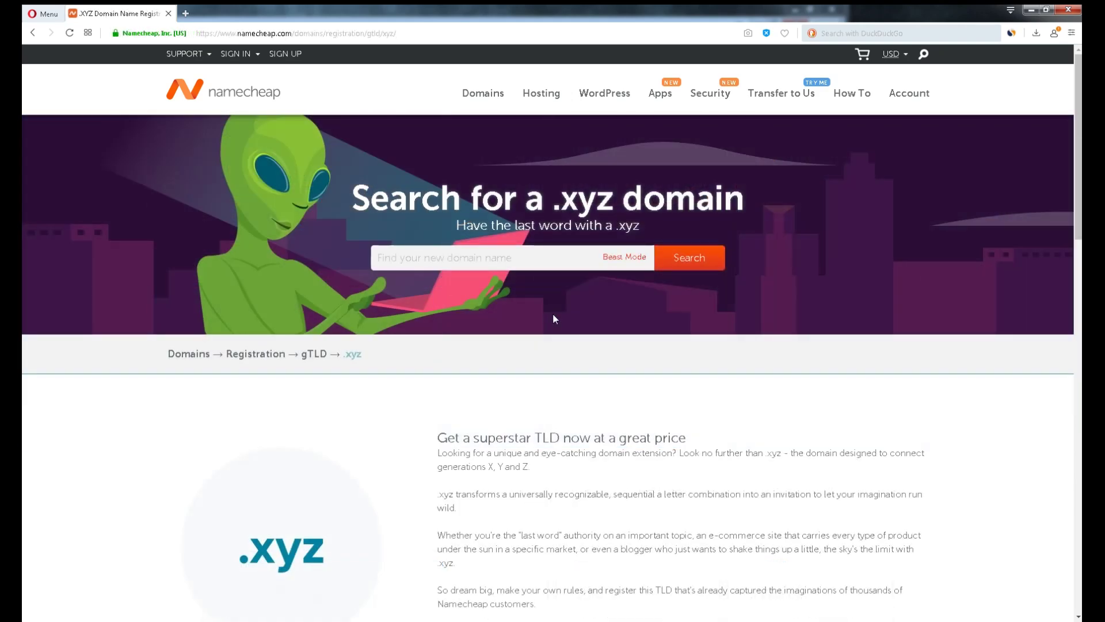
pyautogui.click(491, 255)
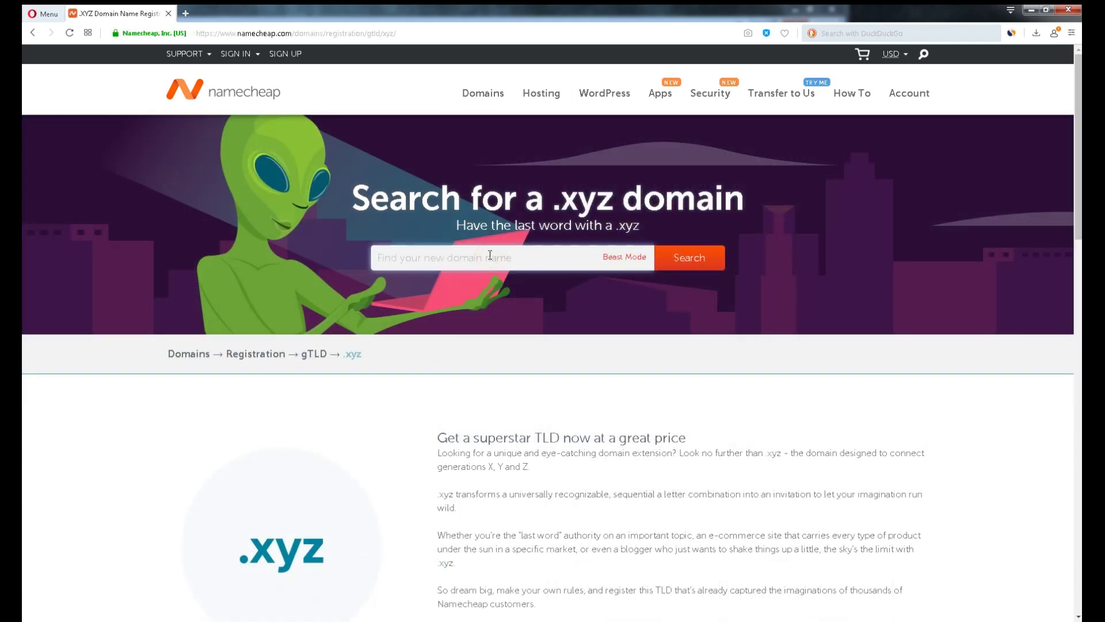
pyautogui.write('arandomdomainnametotestglowhost .xyz')
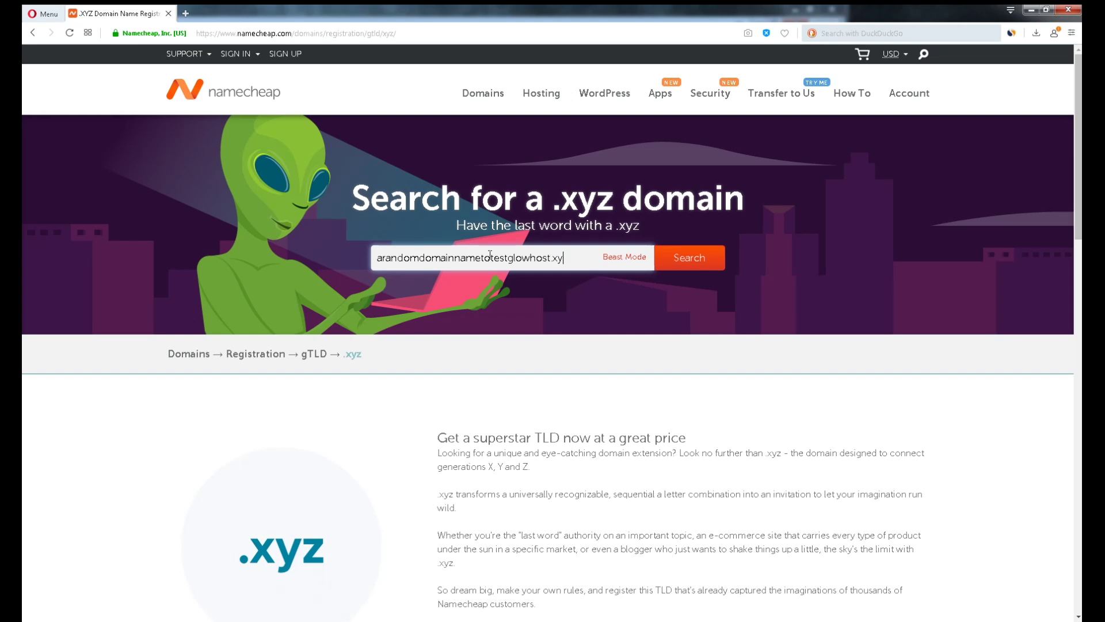
pyautogui.press('Return')
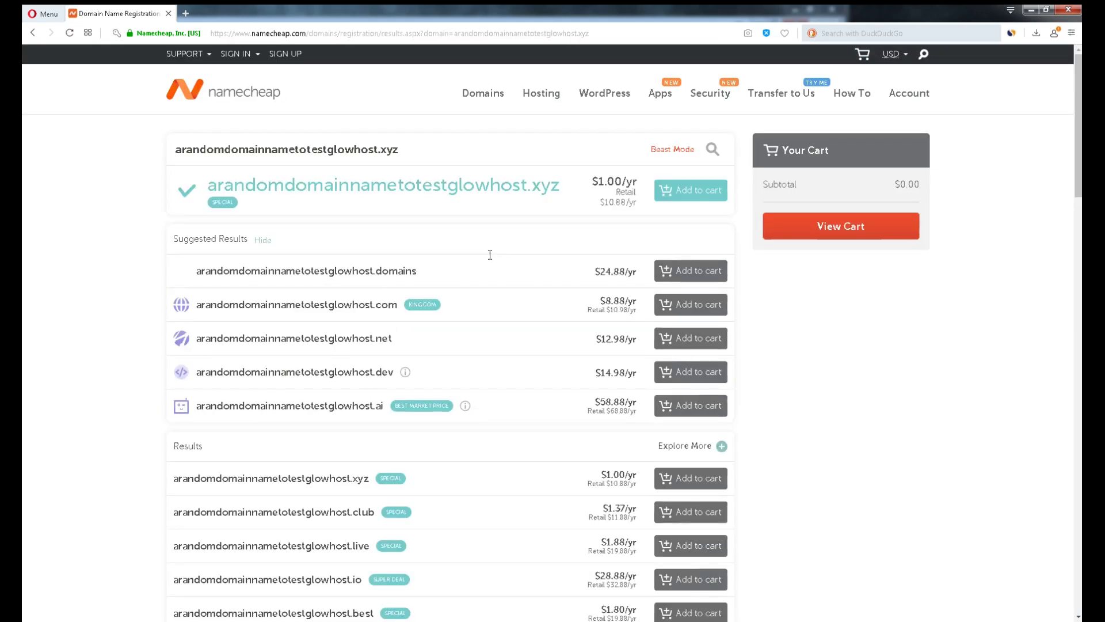
pyautogui.click(698, 190)
# Check out the .xyz domain from the cart with PayPal for $1.18
pyautogui.click(803, 293)
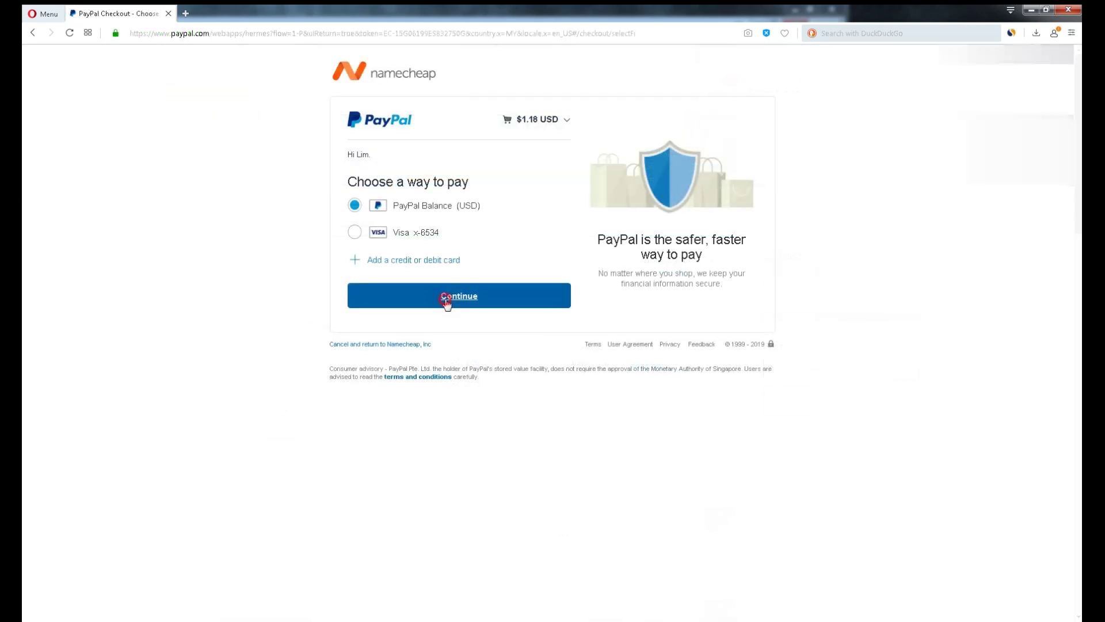
pyautogui.click(447, 299)
pyautogui.click(471, 267)
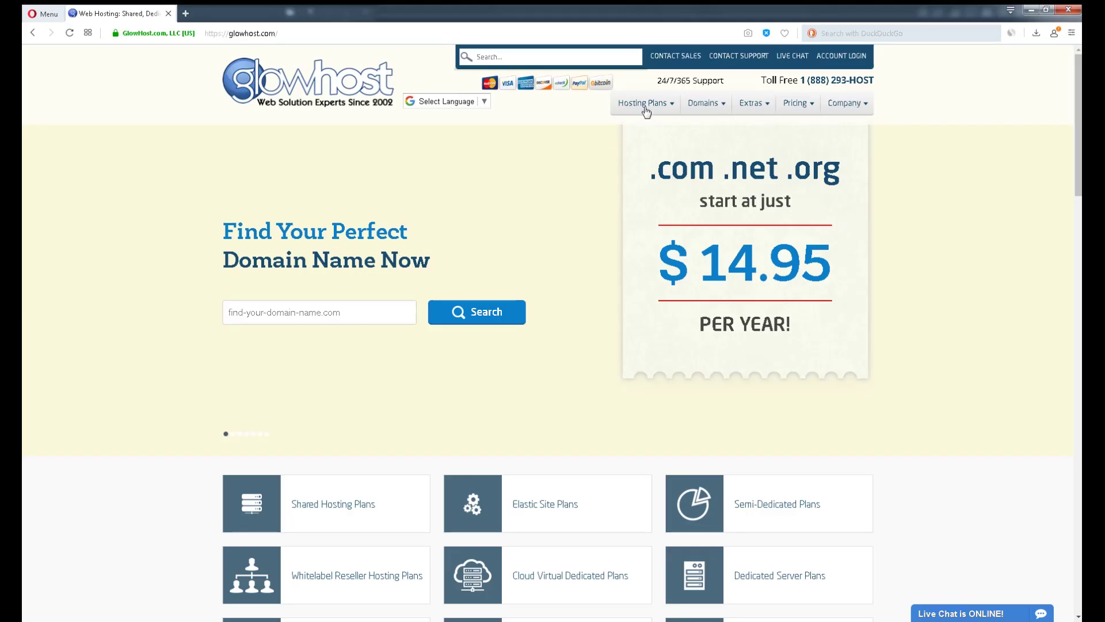
# Review GlowHost's shared plans ($4.95/mo to $17.95/mo), highlight Personal Hosting, and open live chat
pyautogui.moveTo(647, 106)
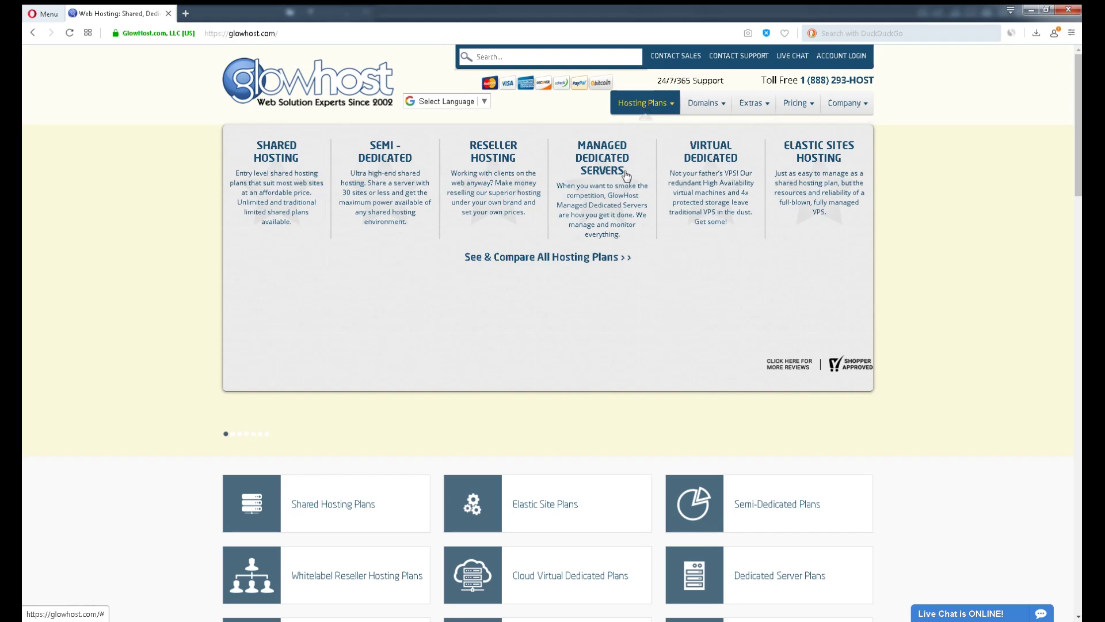
pyautogui.click(261, 161)
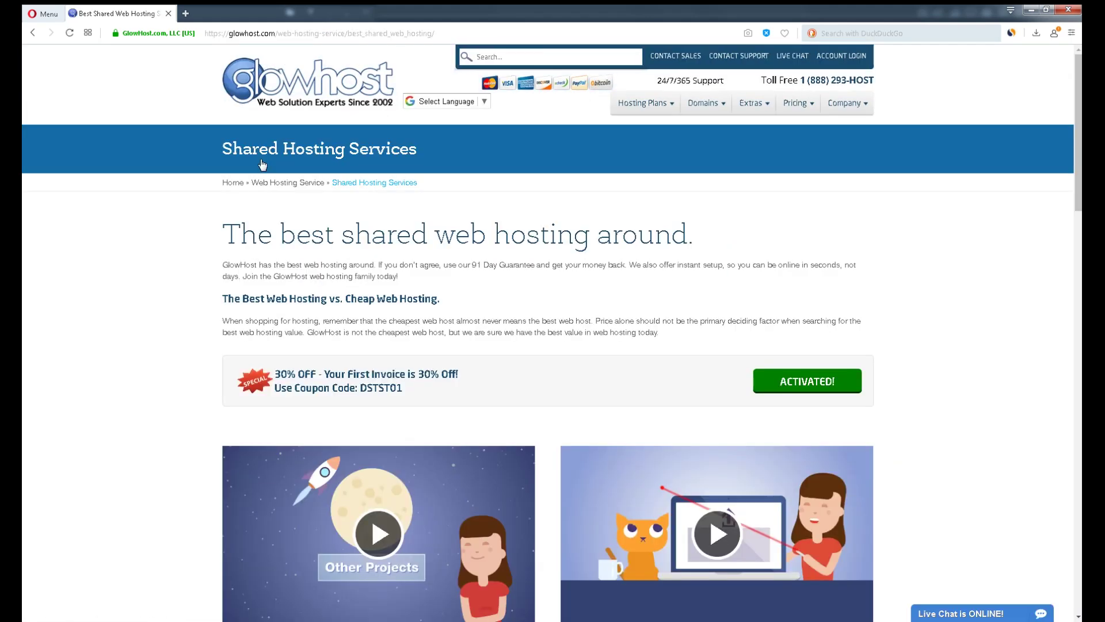
pyautogui.scroll(-8, 261, 166)
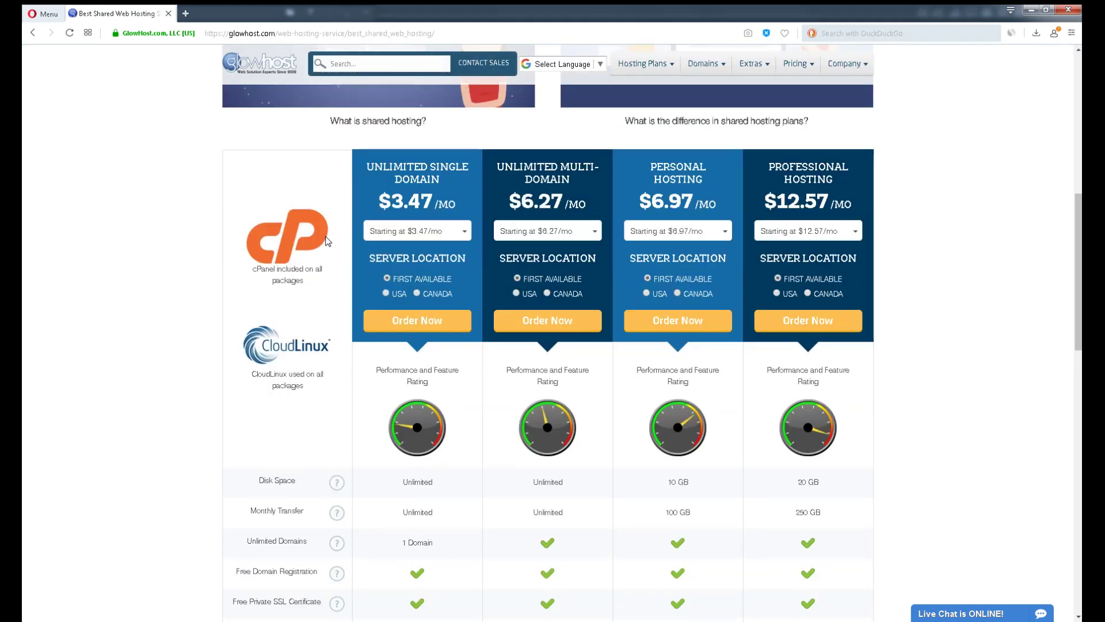
pyautogui.scroll(-1, 326, 241)
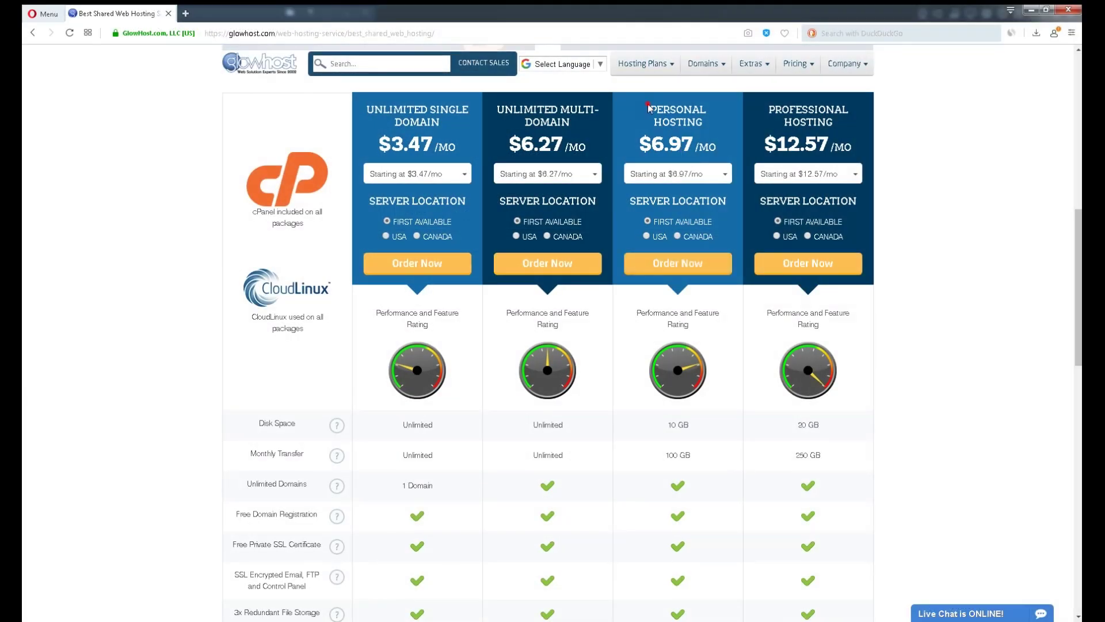
pyautogui.moveTo(650, 109); pyautogui.dragTo(716, 122)
pyautogui.scroll(4, 405, 326)
pyautogui.scroll(5, 406, 326)
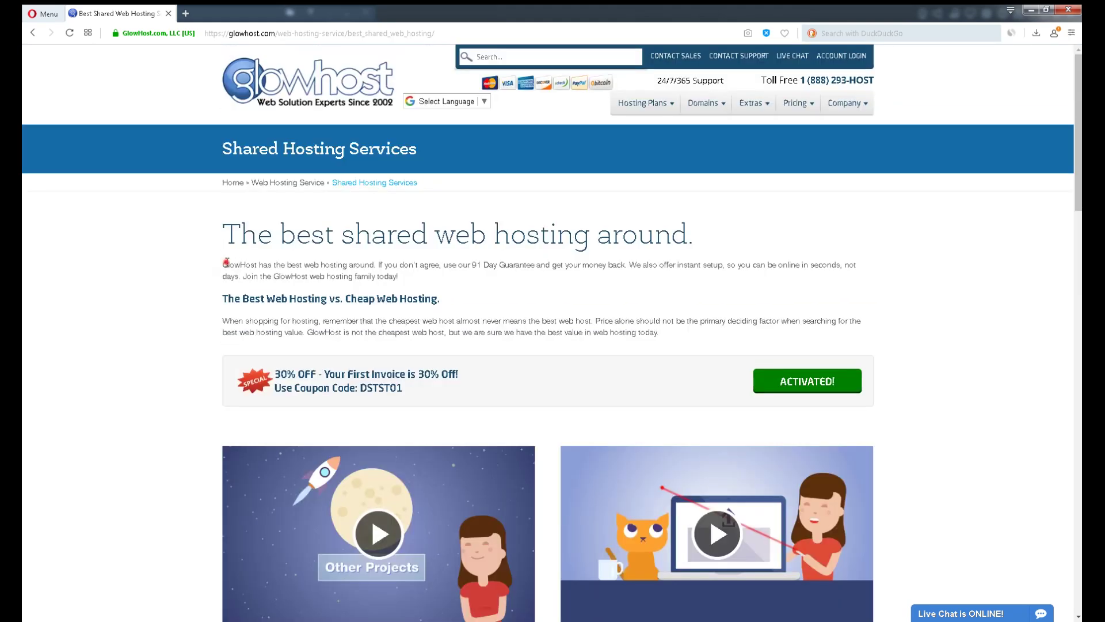
pyautogui.moveTo(224, 265); pyautogui.dragTo(375, 265)
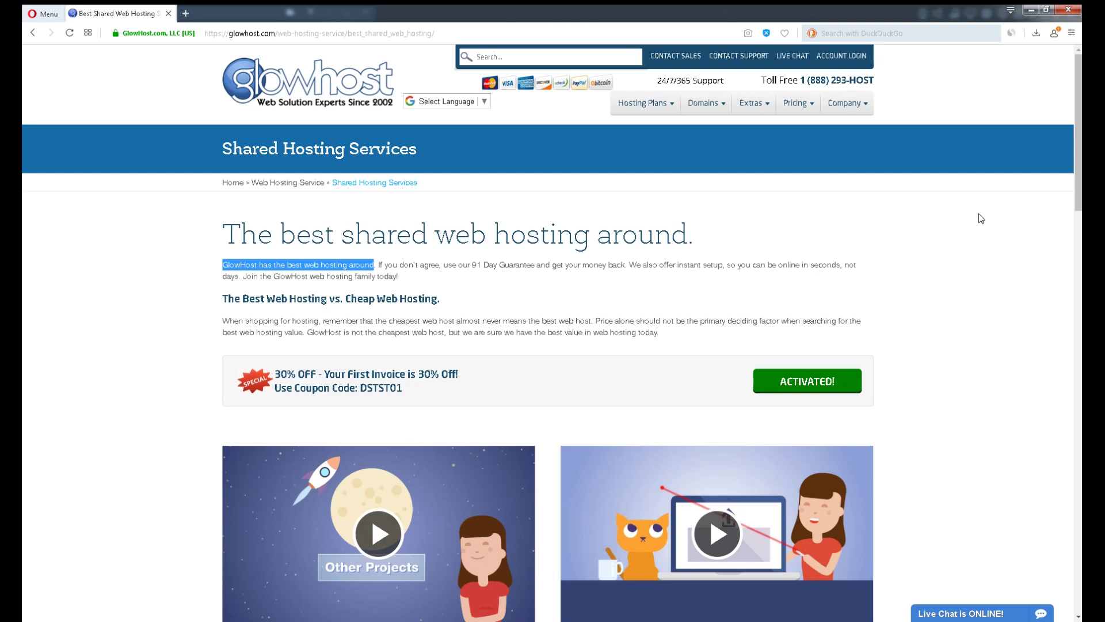
pyautogui.click(973, 611)
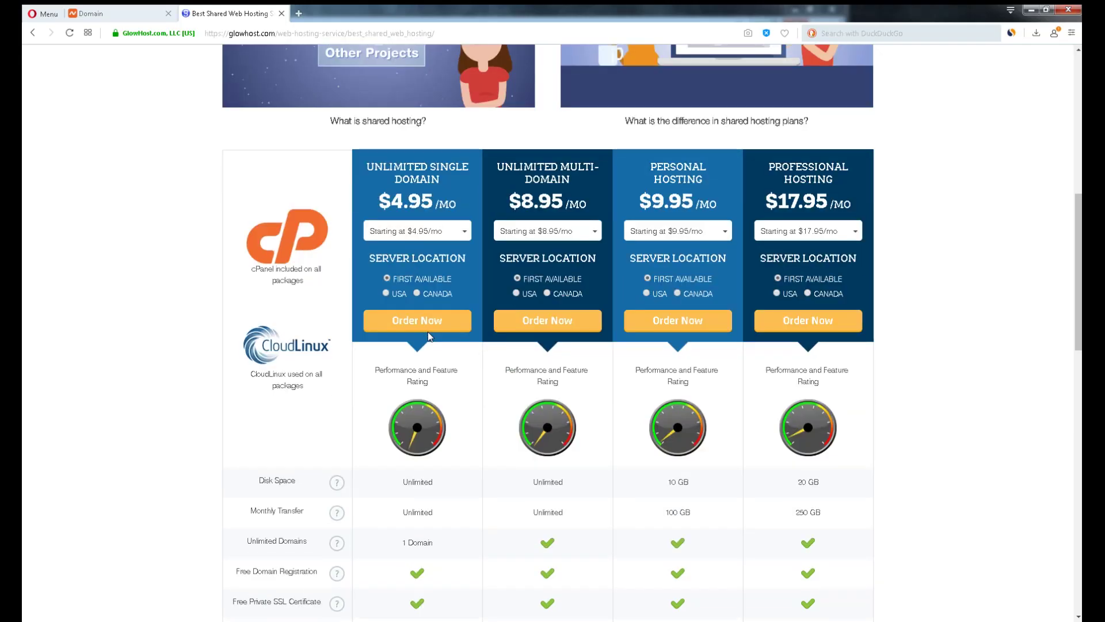
# Order Personal Hosting on the 1 Month $11.95/mo term with a Canada server location
pyautogui.click(426, 232)
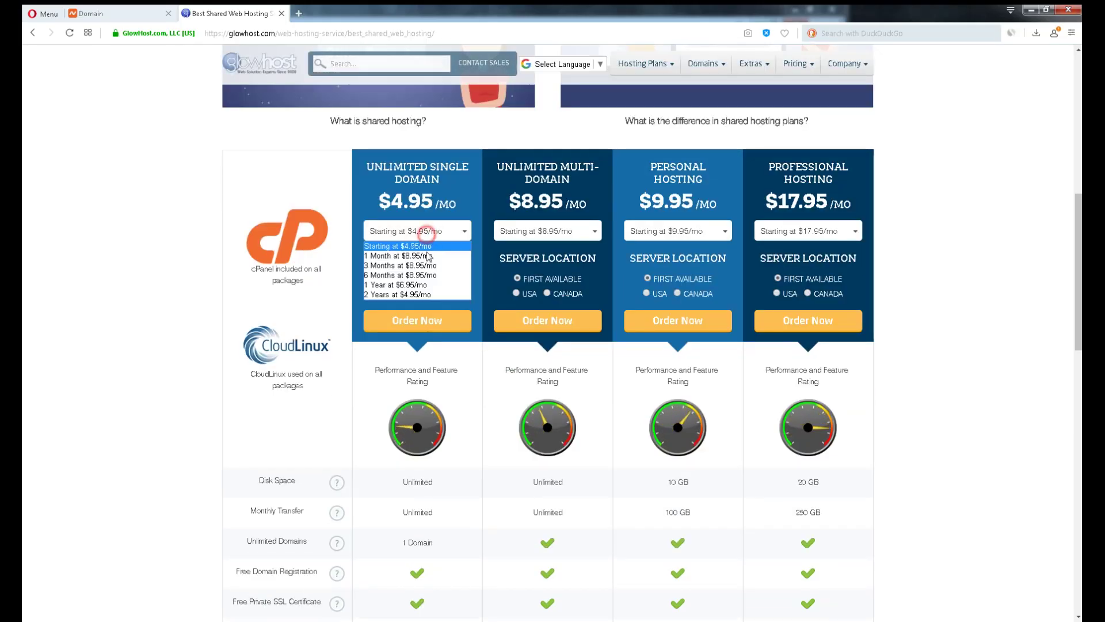
pyautogui.click(679, 232)
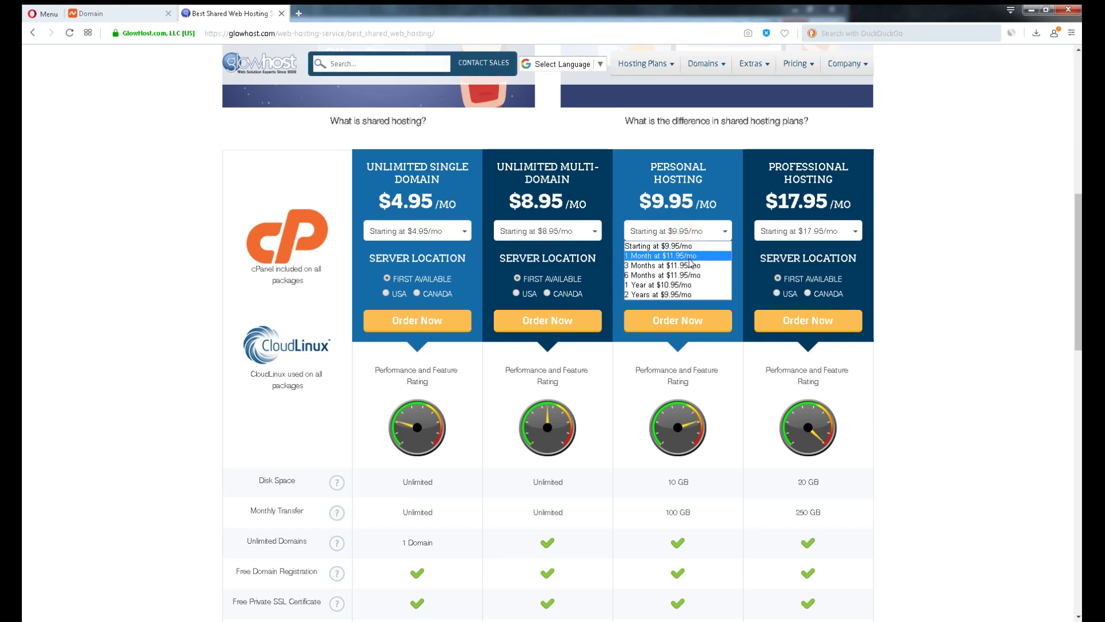
pyautogui.click(690, 258)
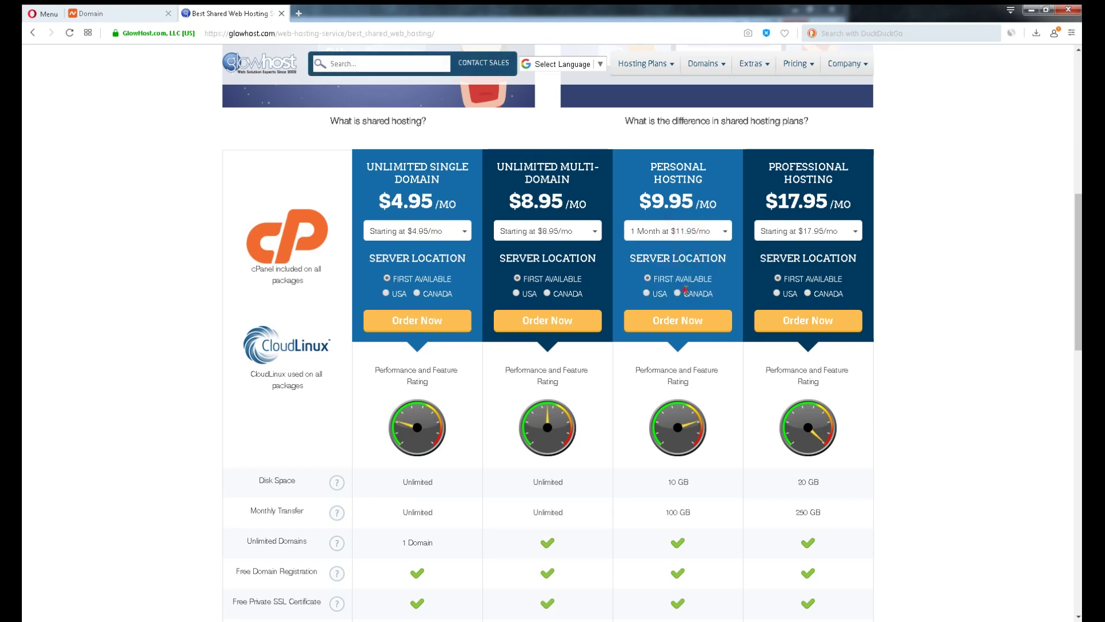
pyautogui.click(686, 292)
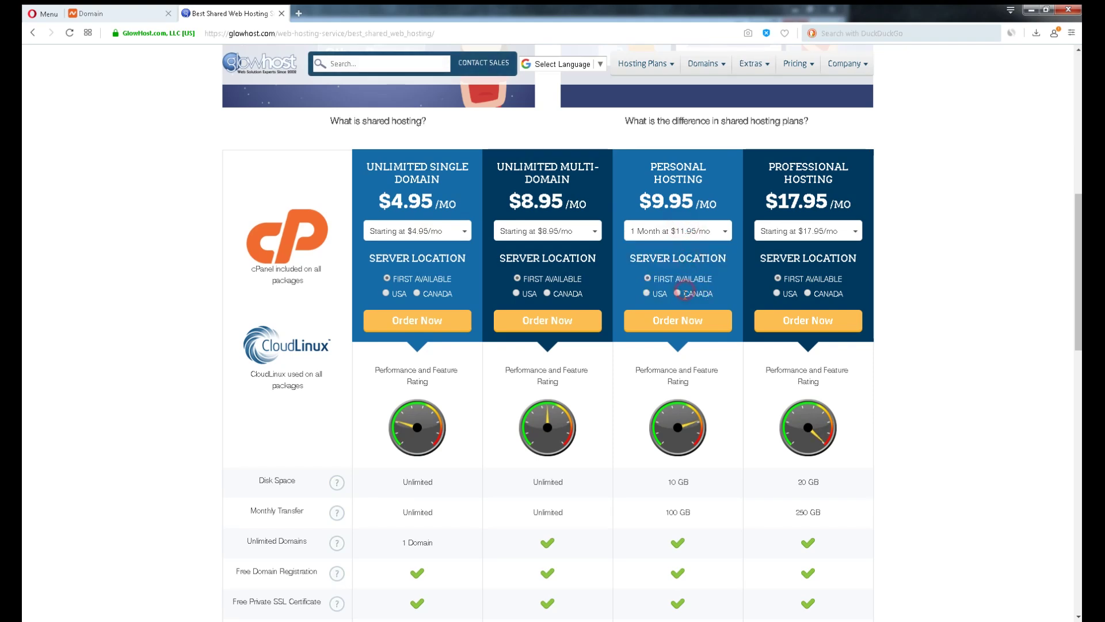
pyautogui.click(682, 324)
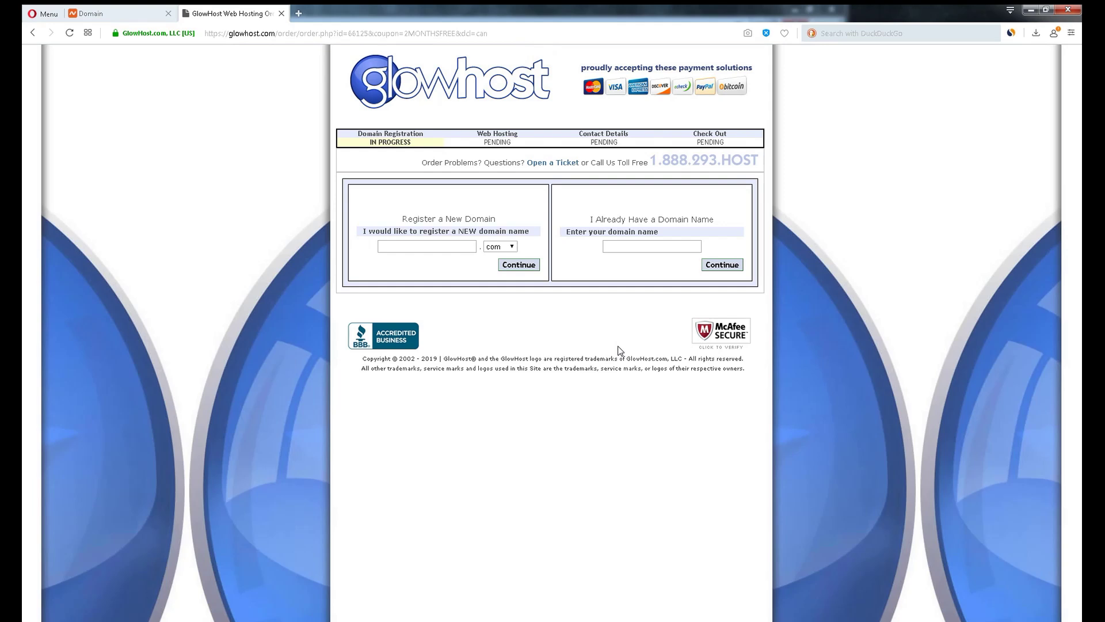
# Copy the .xyz domain name from the Namecheap tab and submit it as the existing domain
pyautogui.click(136, 10)
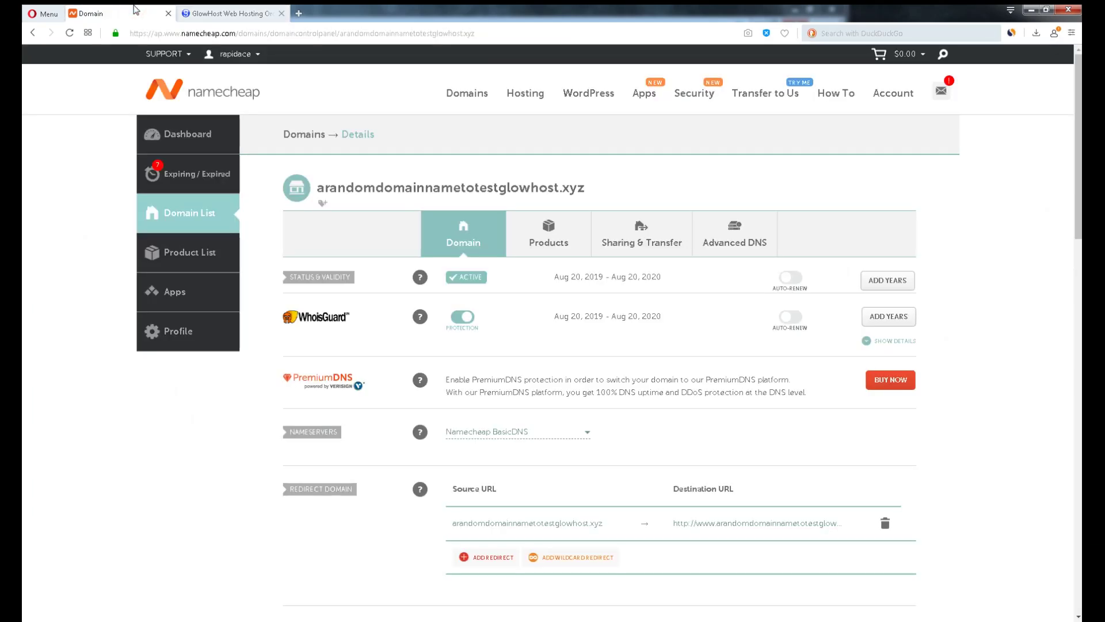
pyautogui.tripleClick(493, 184)
pyautogui.hotkey('ctrl', 'c')
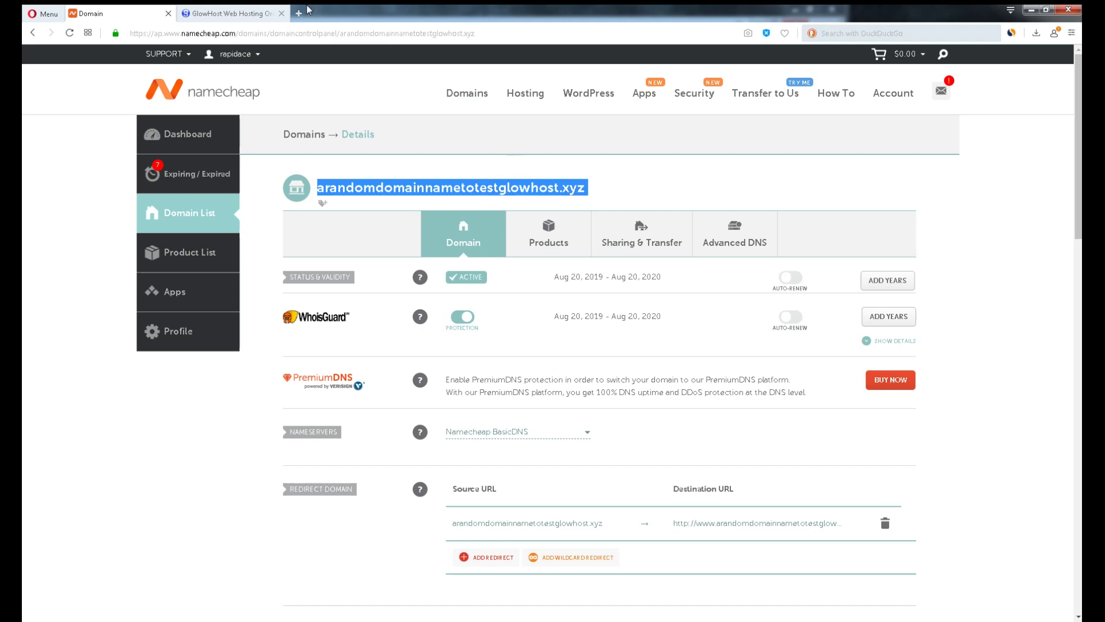
pyautogui.click(230, 13)
pyautogui.click(657, 246)
pyautogui.hotkey('ctrl', 'v')
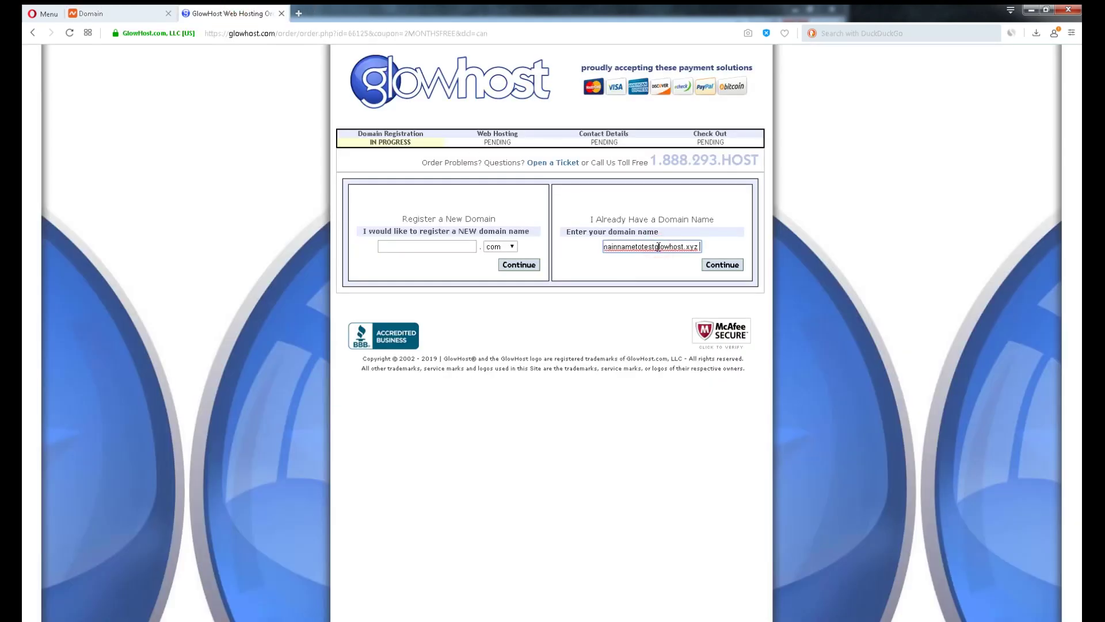
pyautogui.click(740, 265)
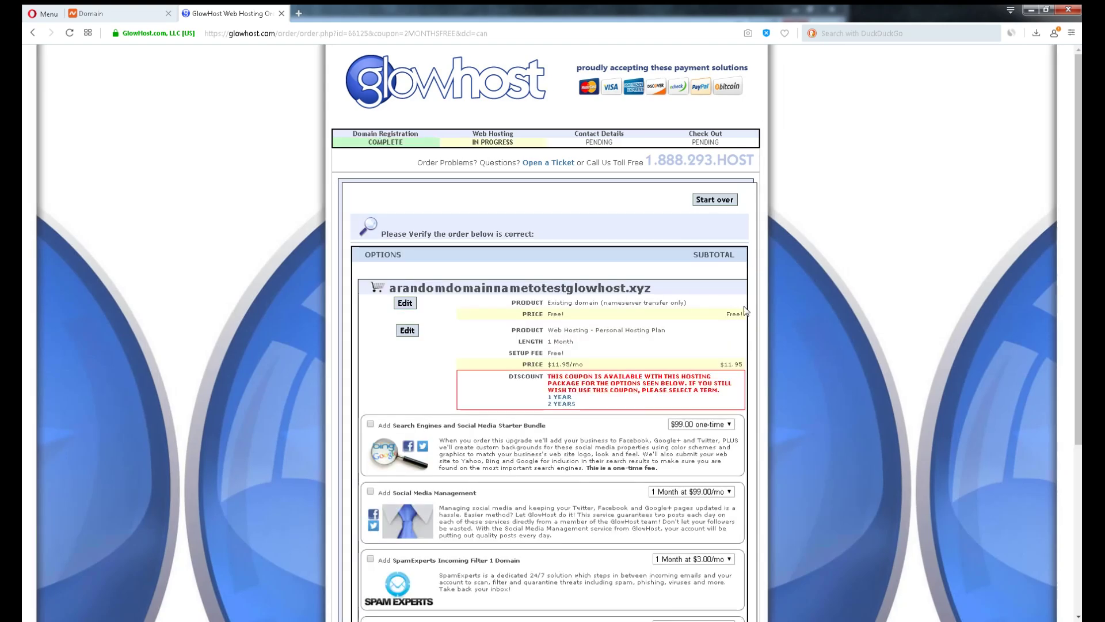
pyautogui.scroll(-5, 649, 362)
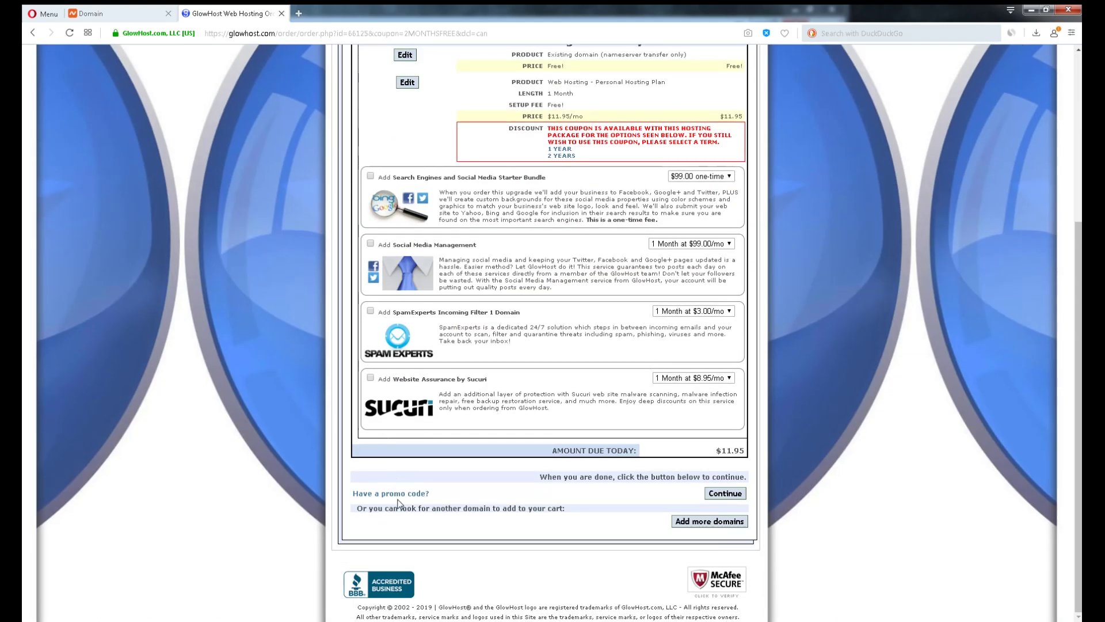
# Apply coupon TAKE50OFF for 50% off, bringing the total to $5.97, and continue to contact details
pyautogui.click(419, 494)
pyautogui.click(463, 491)
pyautogui.write('T')
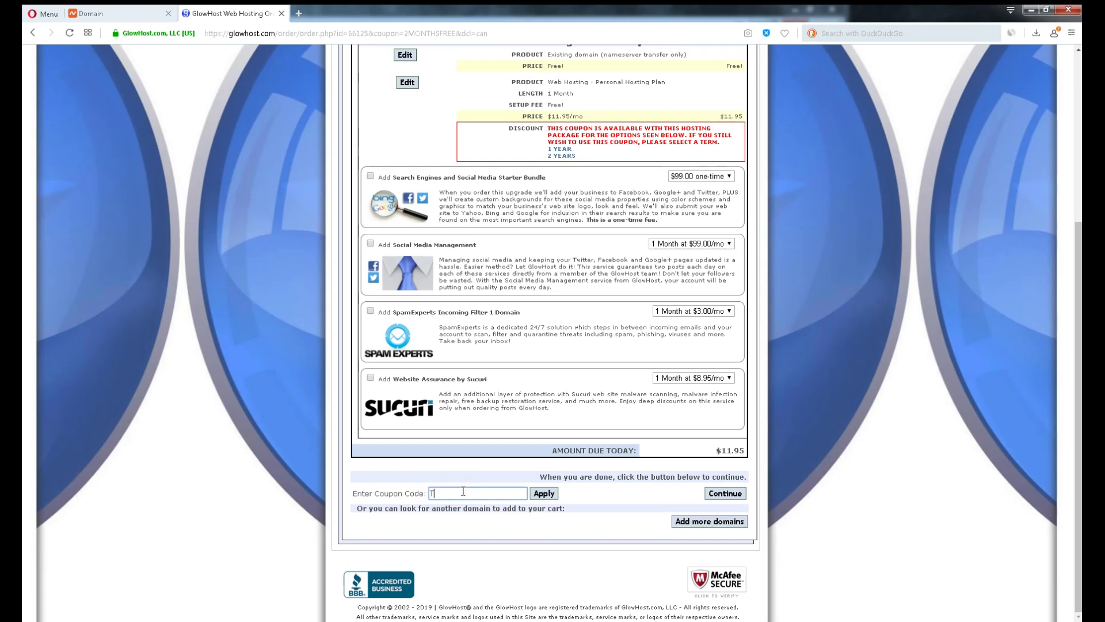
pyautogui.write('AKE50OFF')
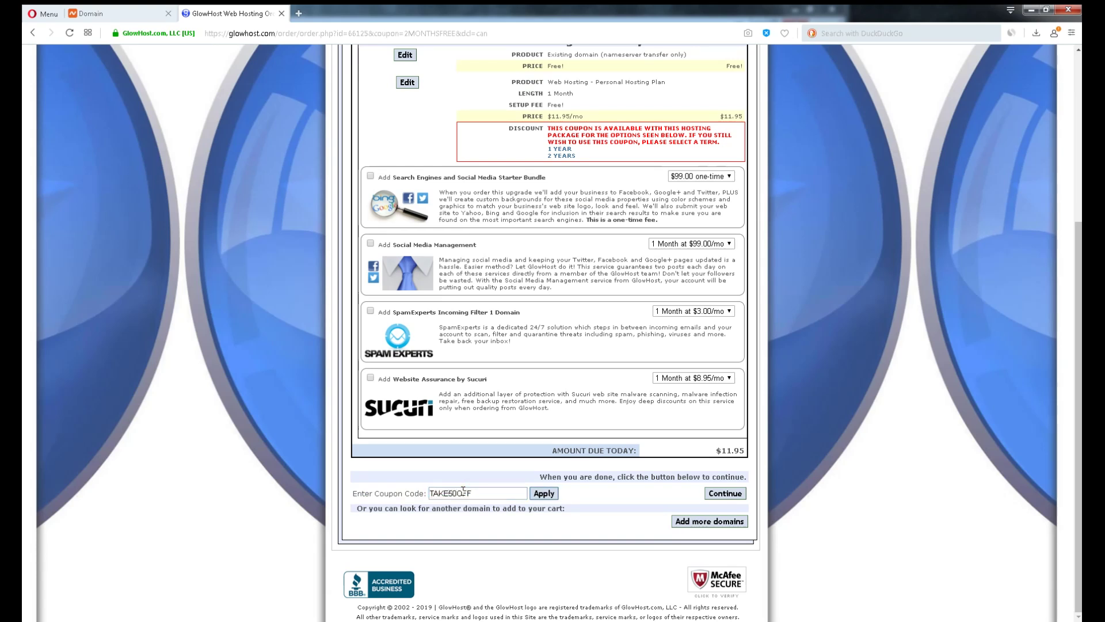
pyautogui.click(544, 494)
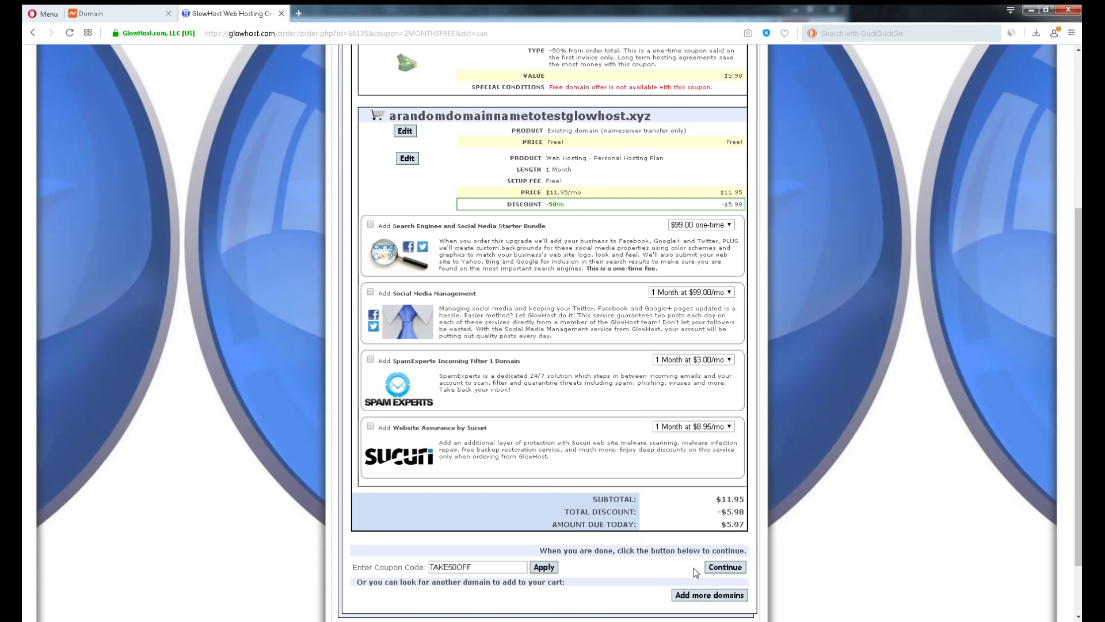
pyautogui.scroll(-2, 696, 570)
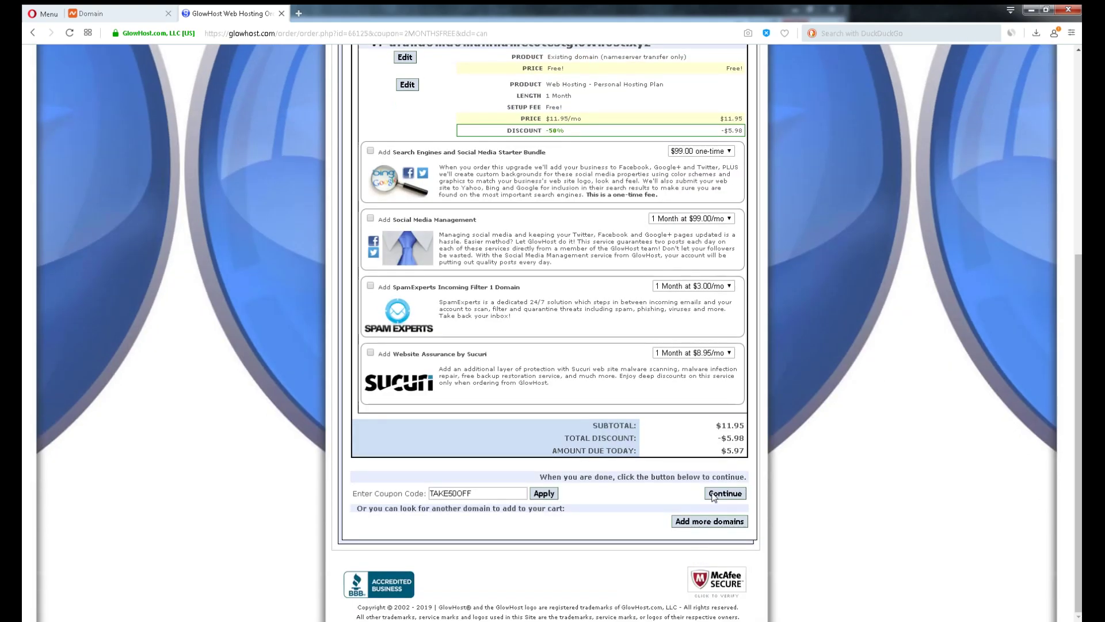
pyautogui.click(713, 495)
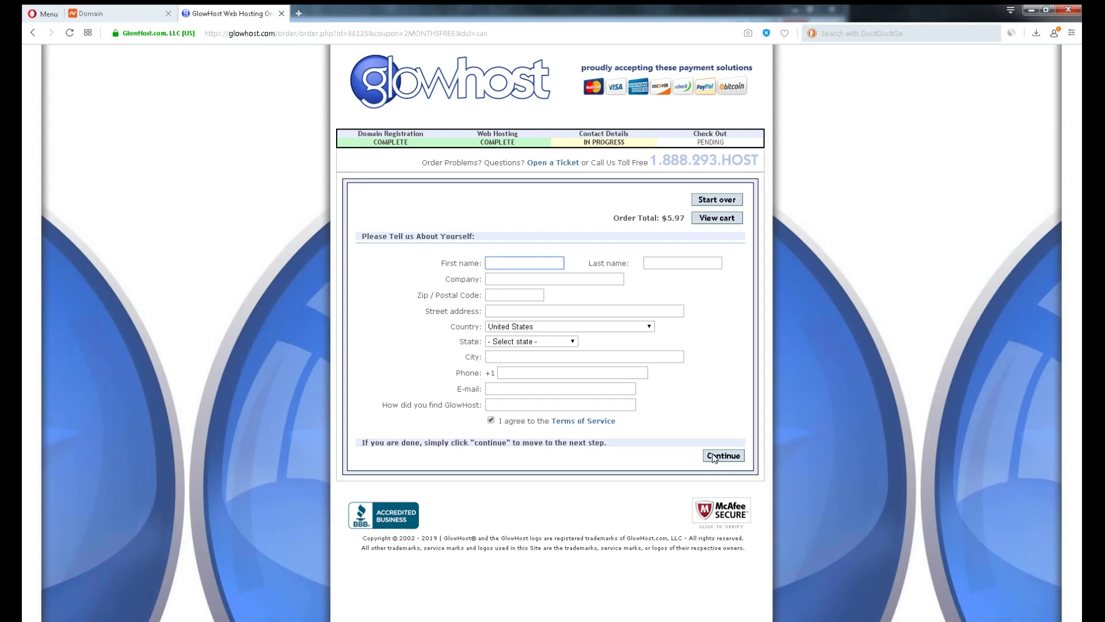
# Continue past contact details and pay for the hosting order with PayPal
pyautogui.click(714, 457)
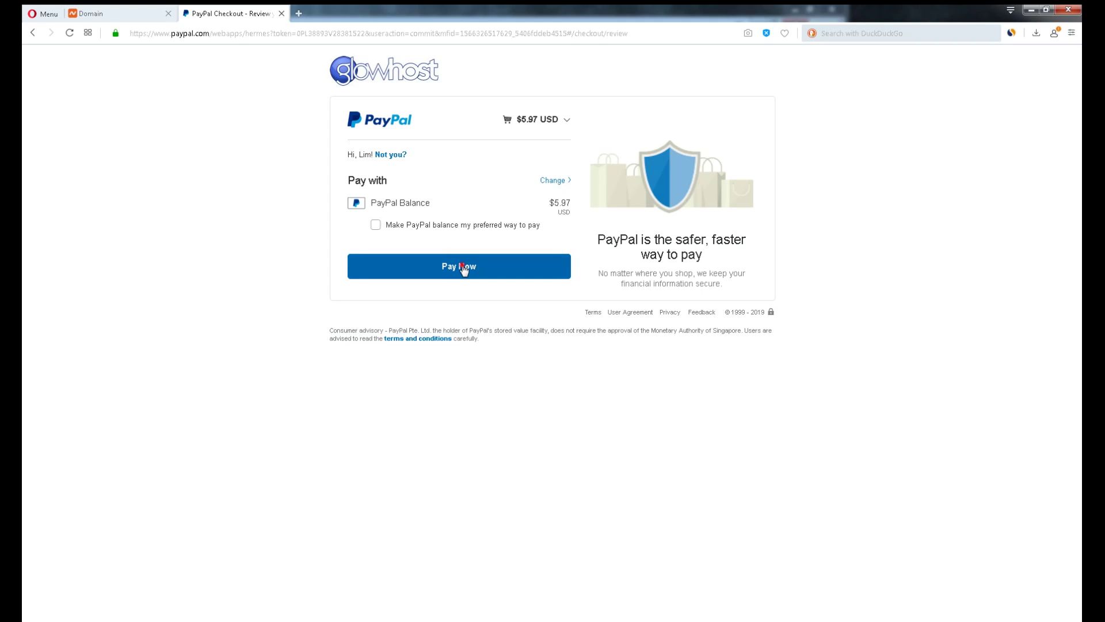
pyautogui.click(464, 267)
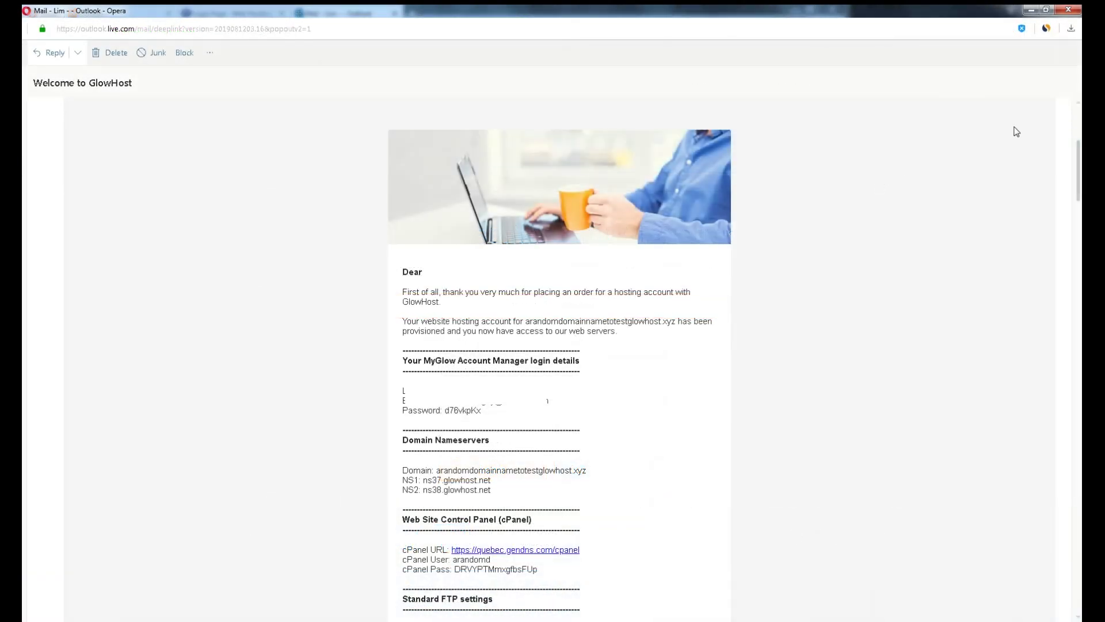
# Open the Welcome to GlowHost email, select nameserver ns37, and switch to the Namecheap dashboard
pyautogui.click(759, 273)
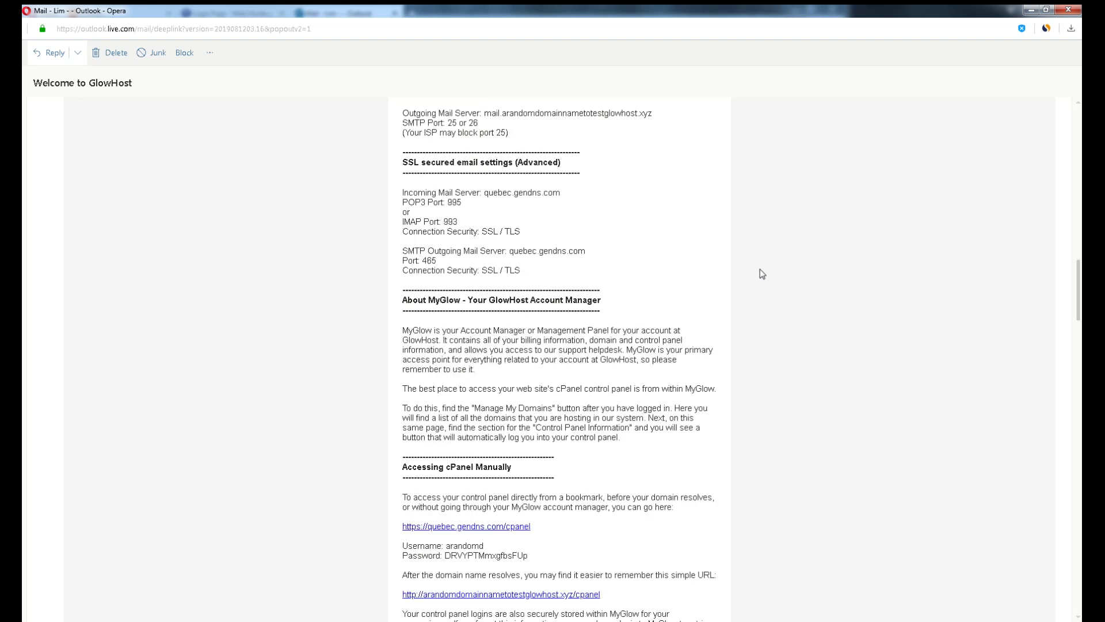
pyautogui.scroll(13, 760, 268)
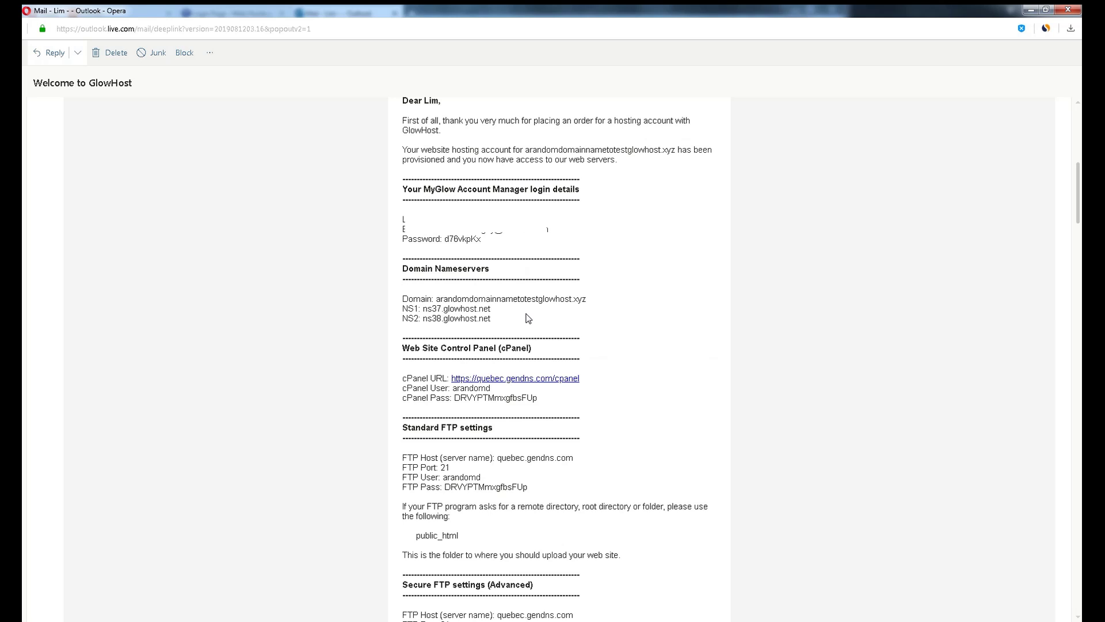
pyautogui.doubleClick(432, 309)
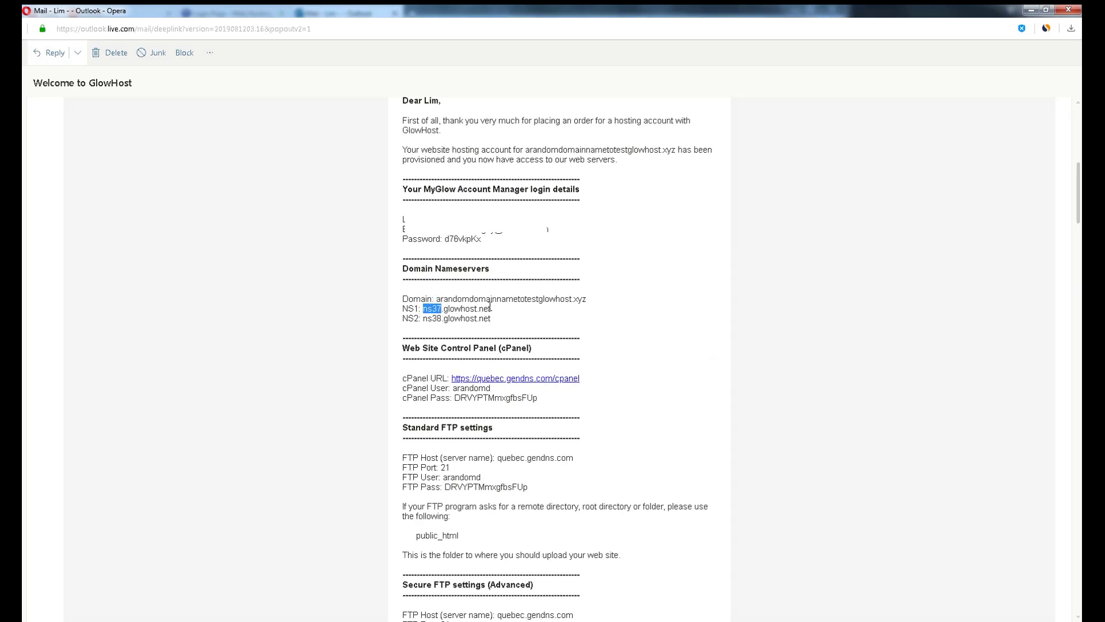
pyautogui.hotkey('alt', 'Tab')
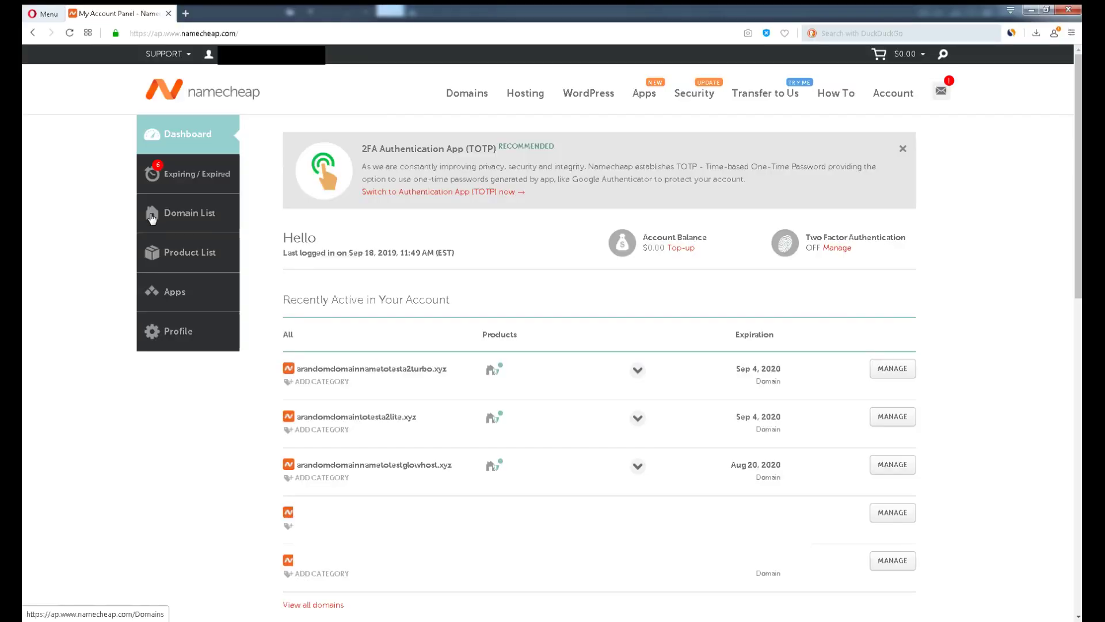
# Open the management page for arandomdomainnametotestglowhost.xyz and switch its nameservers to Custom DNS
pyautogui.click(160, 213)
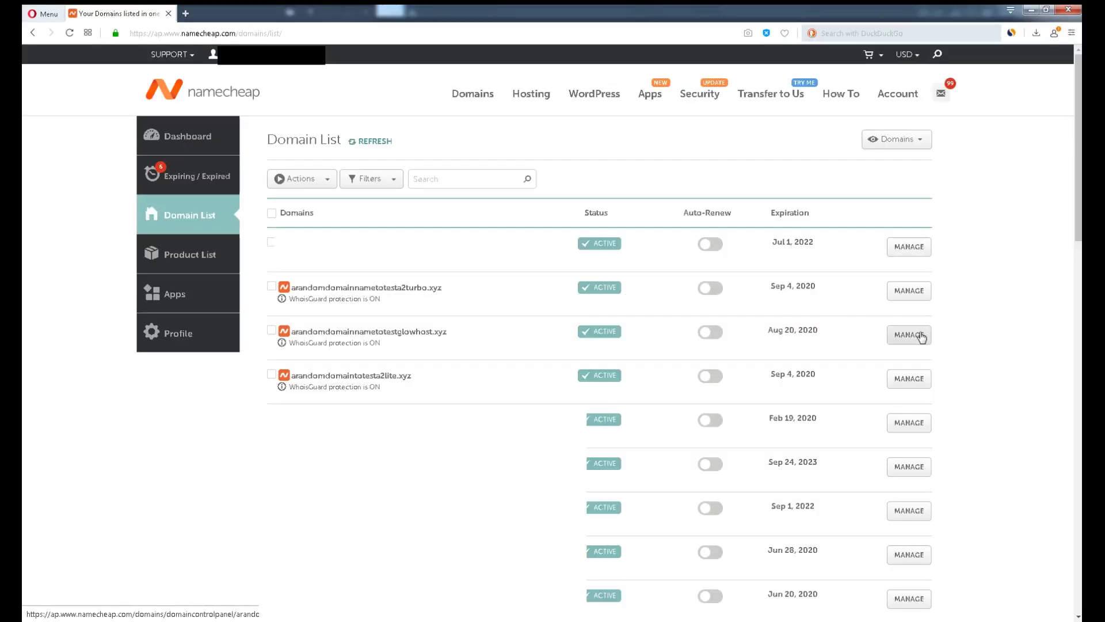
pyautogui.click(921, 336)
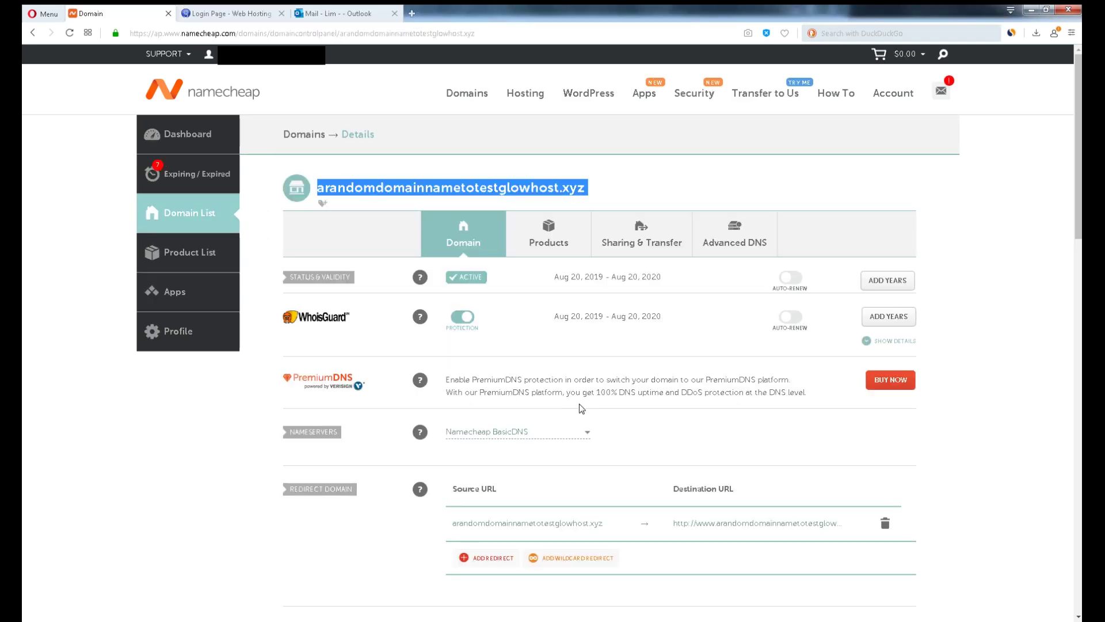
pyautogui.click(666, 419)
pyautogui.click(585, 432)
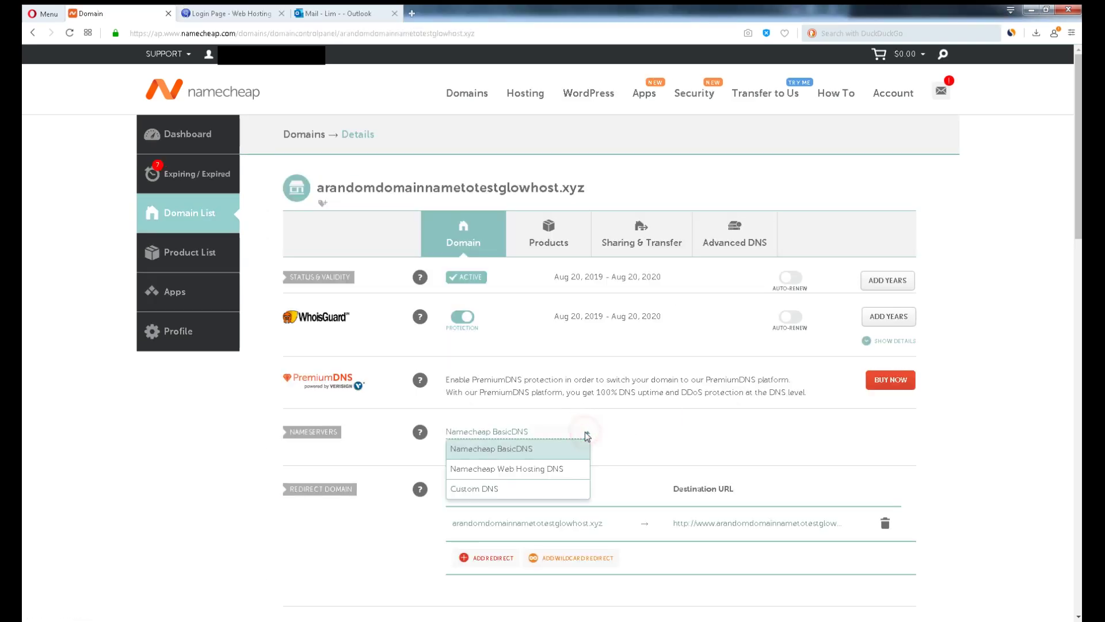
pyautogui.click(523, 486)
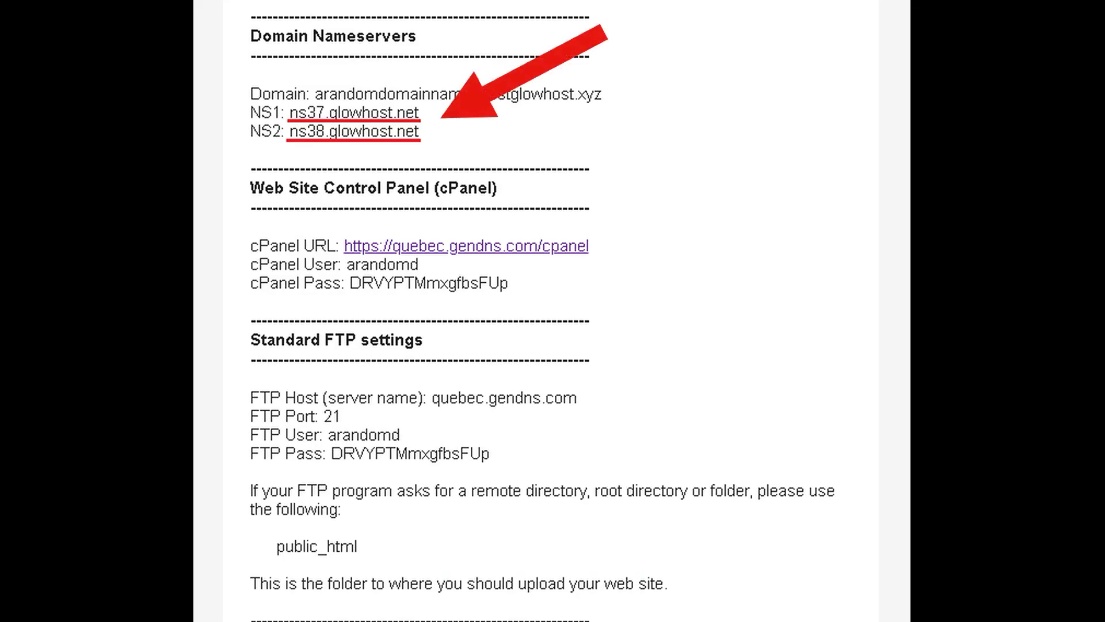
# Enter ns37.glowhost.net and ns38.glowhost.net as the nameservers and save them
pyautogui.click(530, 462)
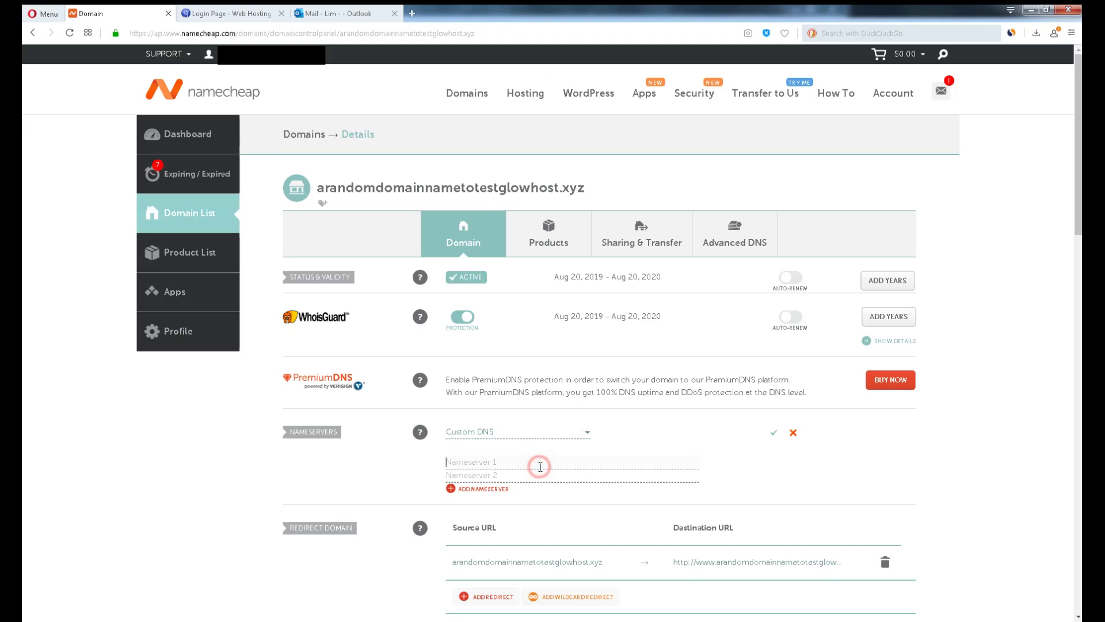
pyautogui.write('ns37.glowhost.net')
pyautogui.click(518, 472)
pyautogui.write('ns37.glowhost.net')
pyautogui.click(456, 476)
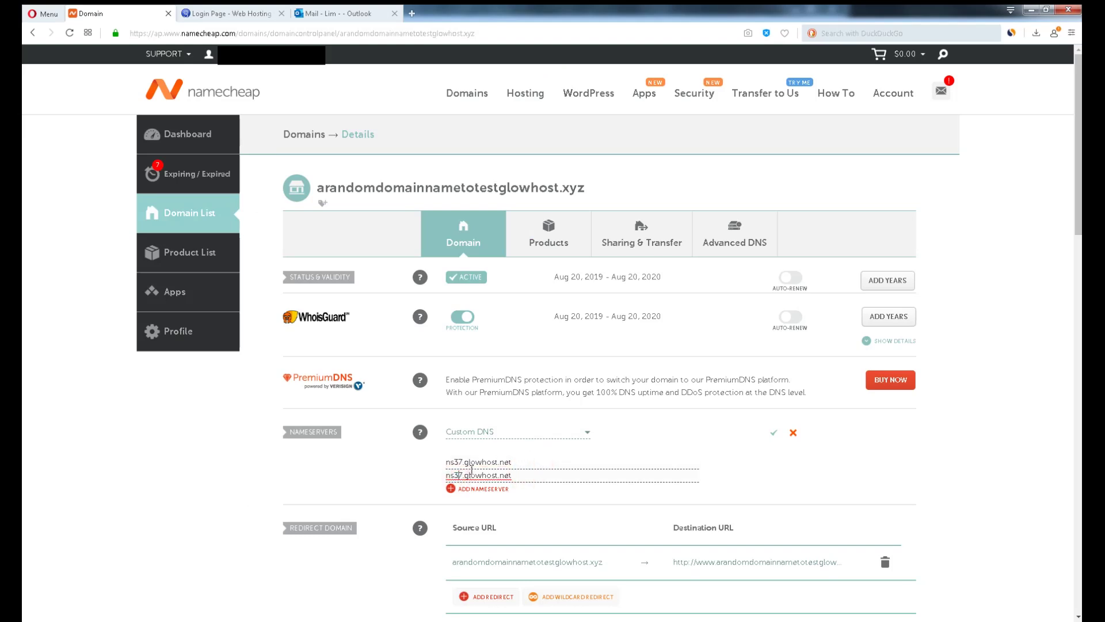
pyautogui.press('Delete')
pyautogui.write('8')
pyautogui.click(774, 433)
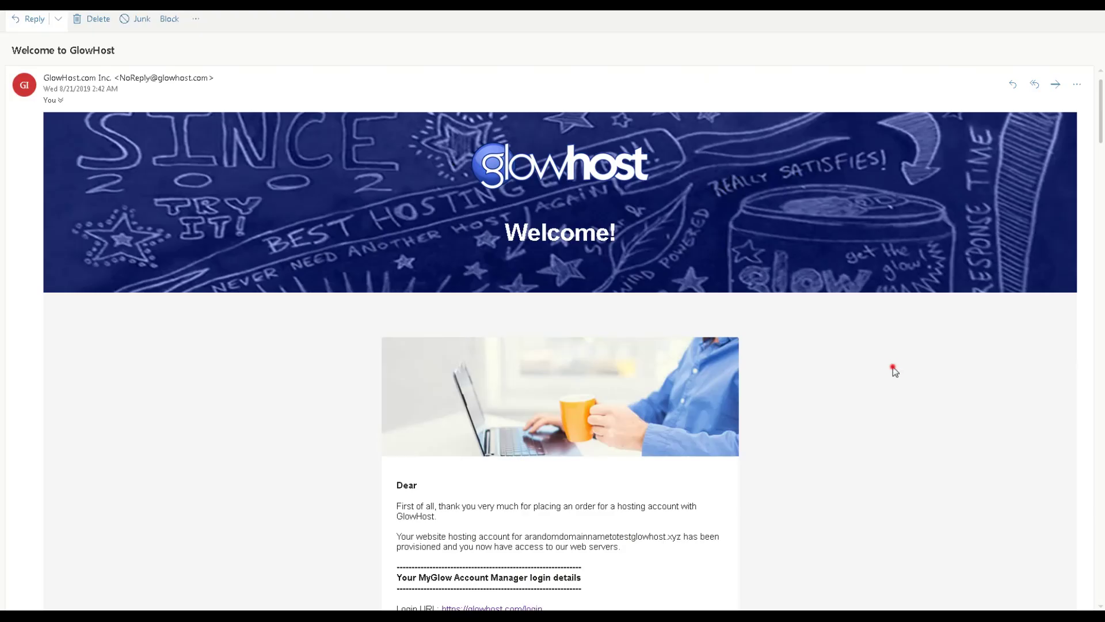
# Copy the cPanel link address from the GlowHost welcome email
pyautogui.scroll(-8, 744, 355)
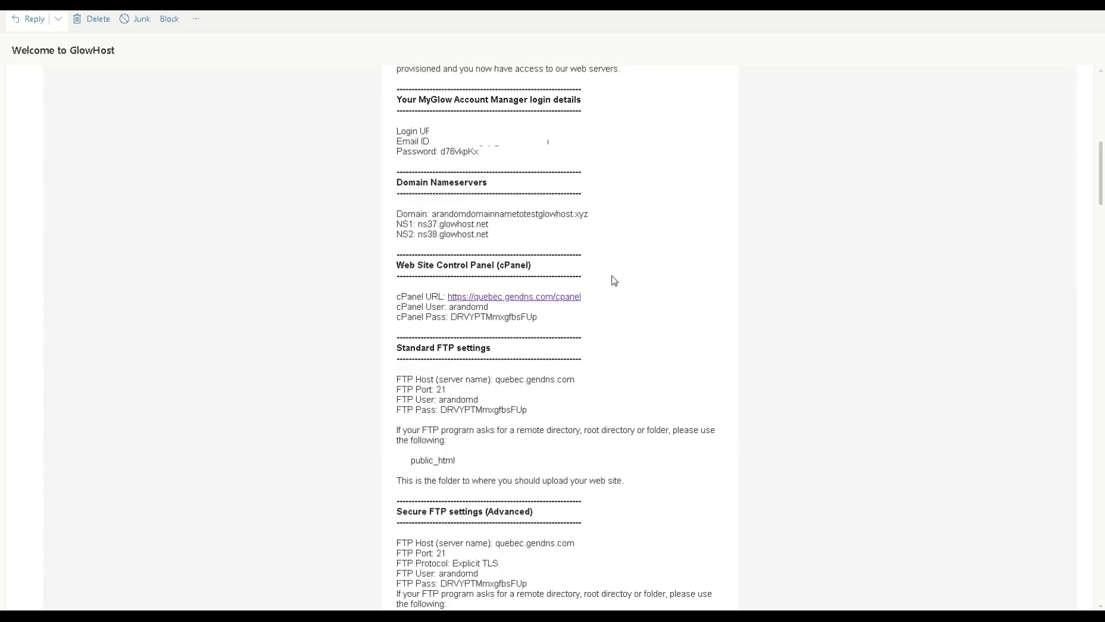
pyautogui.rightClick(538, 300)
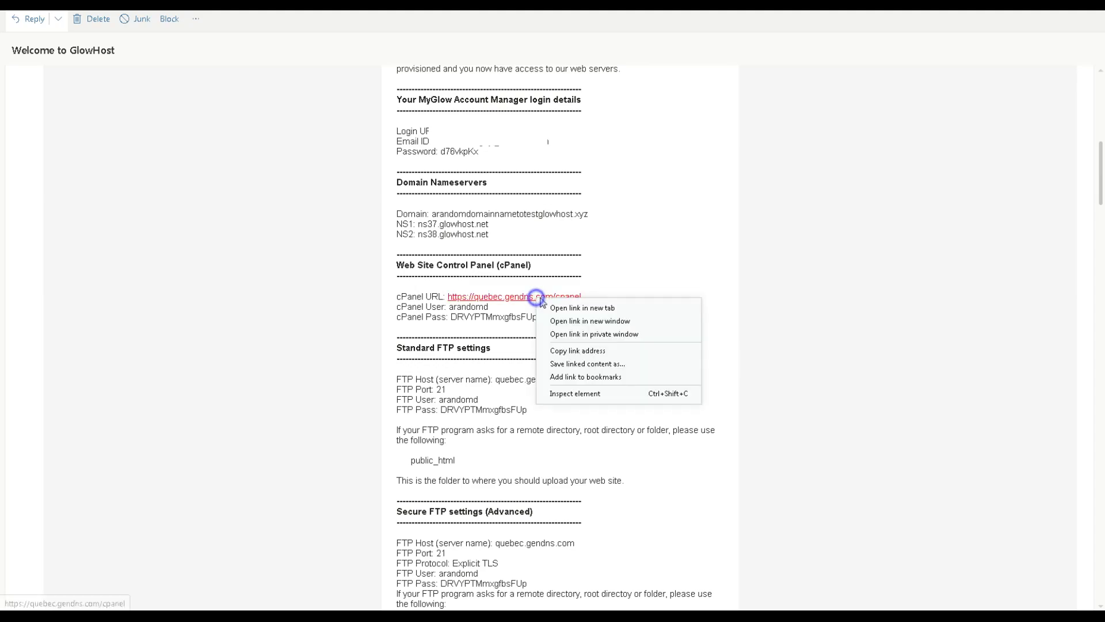
pyautogui.click(574, 346)
pyautogui.click(734, 302)
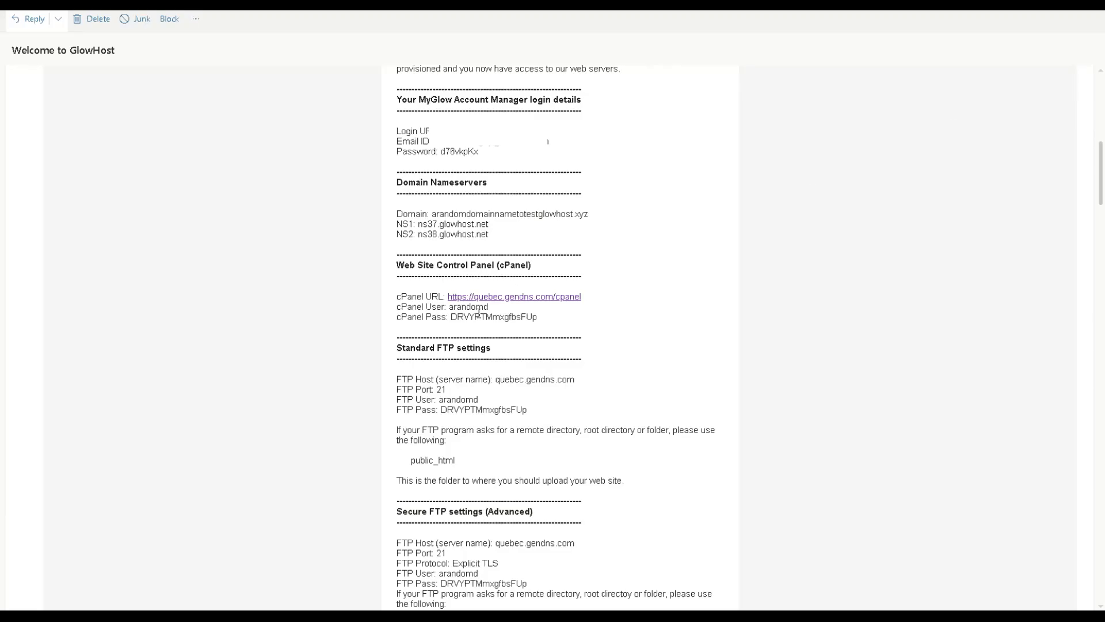
# Copy the cPanel user name from the email and log in to cPanel
pyautogui.doubleClick(479, 308)
pyautogui.rightClick(482, 307)
pyautogui.click(508, 343)
pyautogui.click(821, 212)
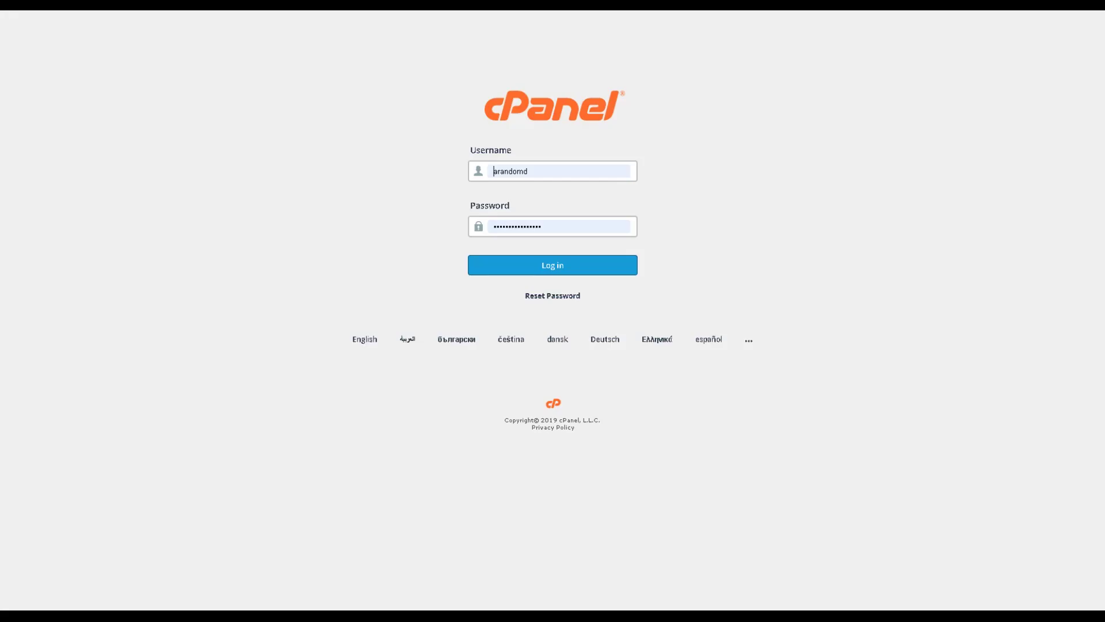
pyautogui.click(582, 268)
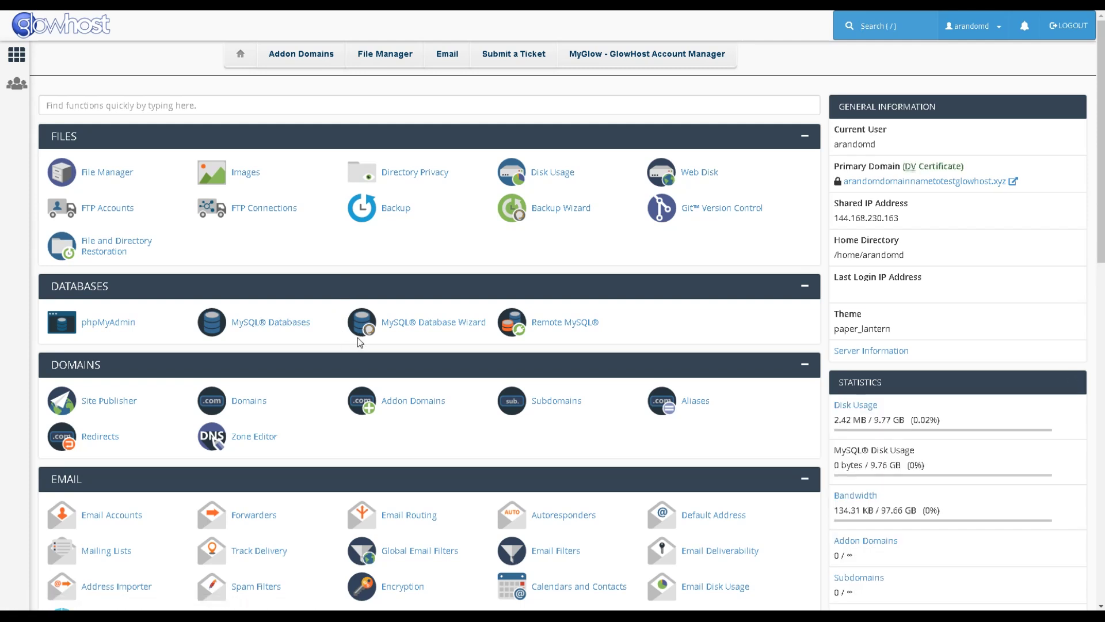
# Open File Manager in a new tab, enter public_html, and open index.html in the editor
pyautogui.rightClick(108, 174)
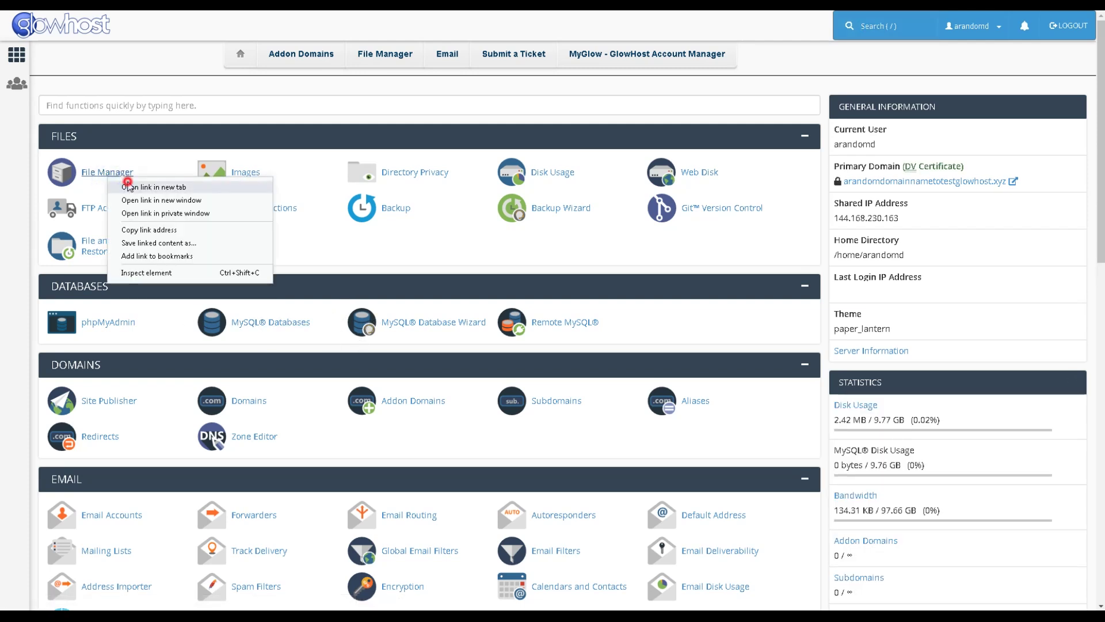
pyautogui.click(128, 186)
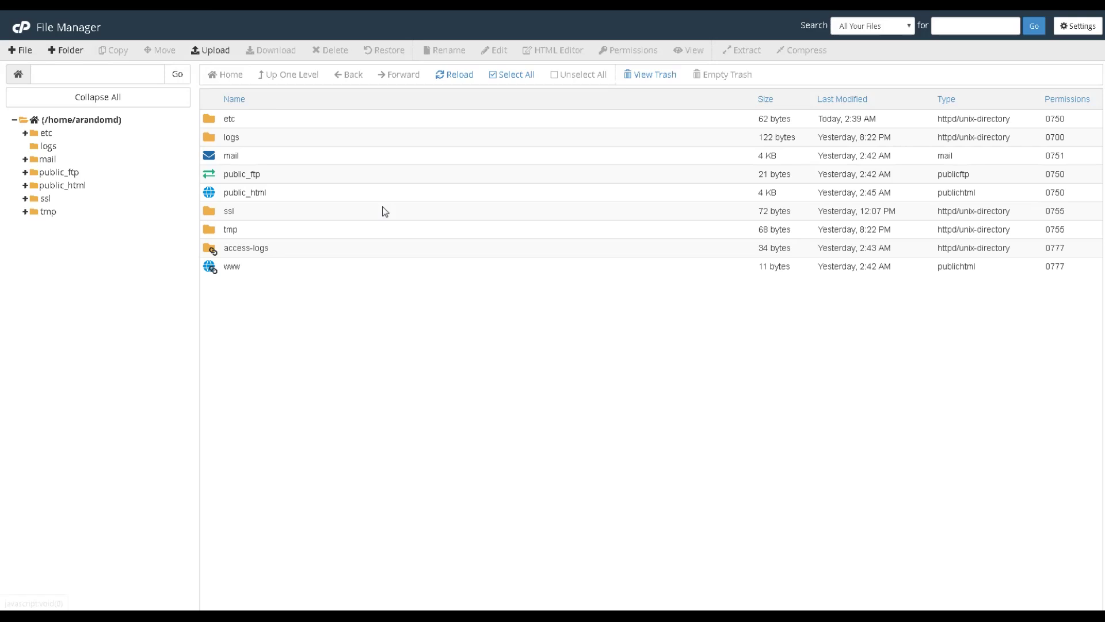
pyautogui.doubleClick(329, 198)
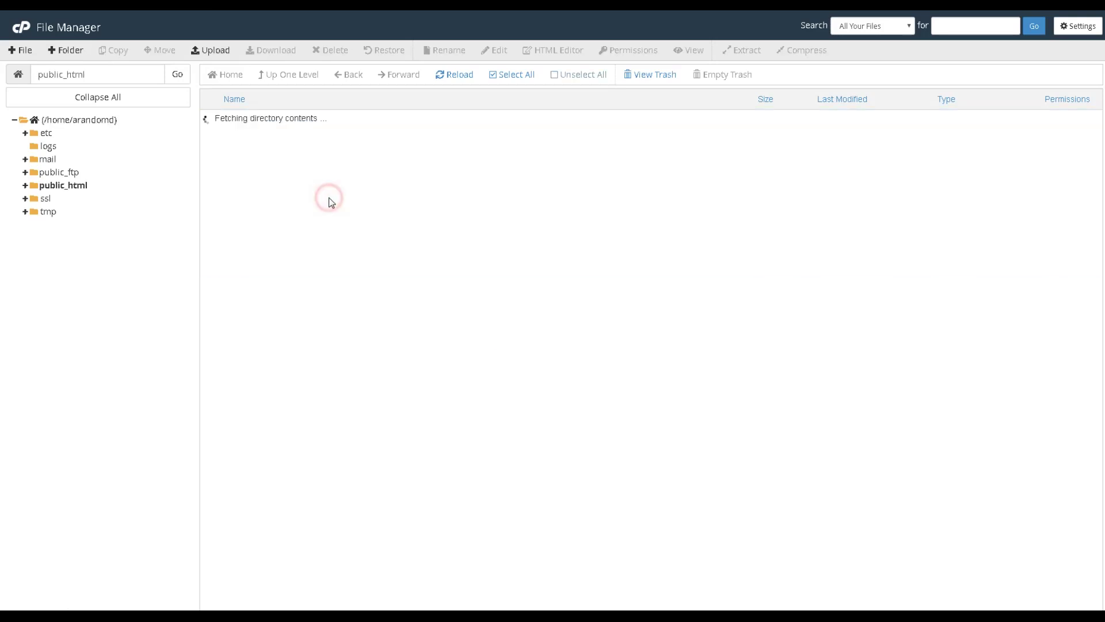
pyautogui.click(286, 308)
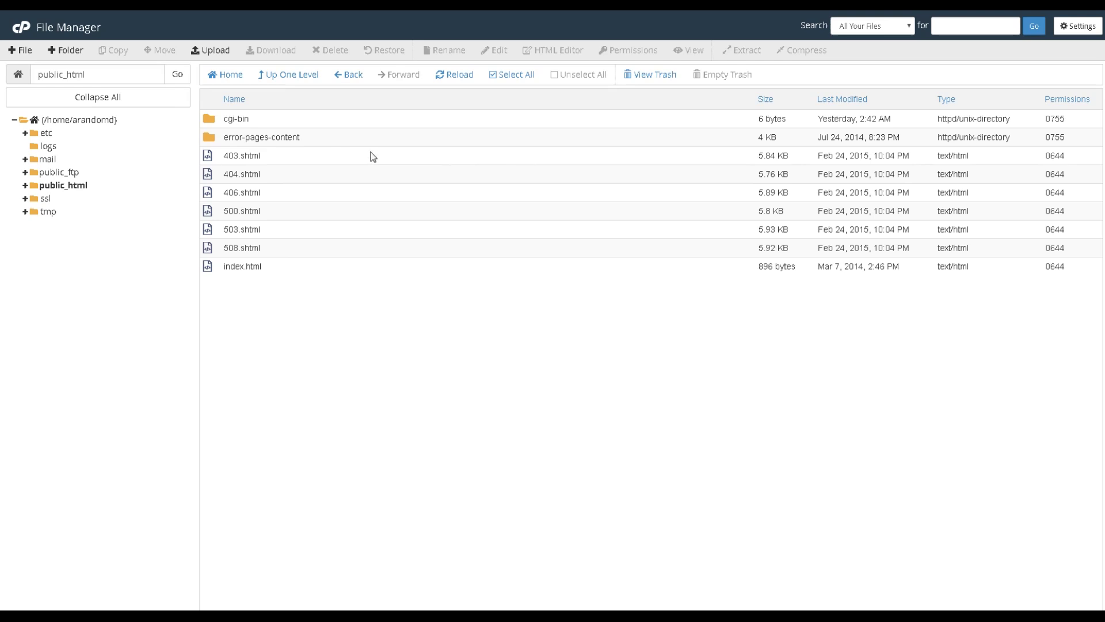
pyautogui.click(304, 273)
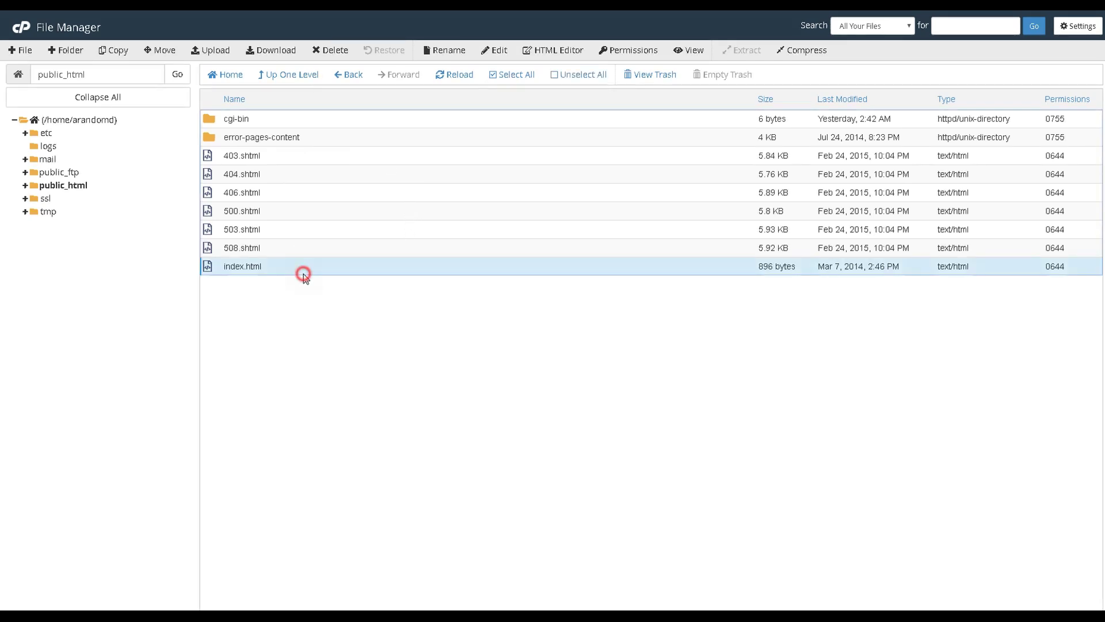
pyautogui.click(498, 50)
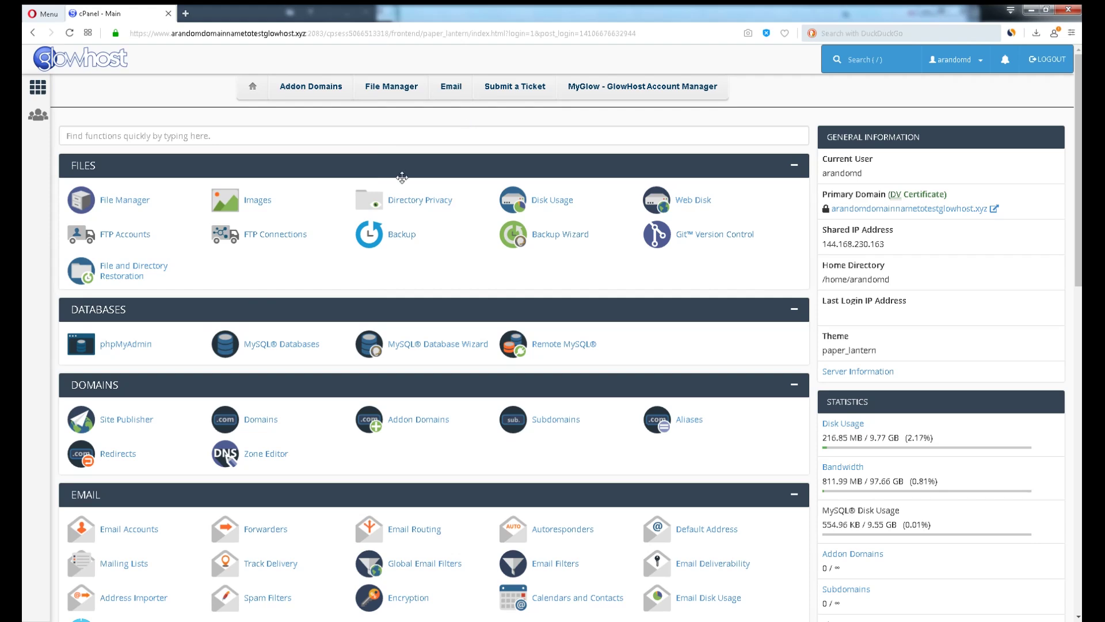
# Open the Softaculous Apps Installer and start a new WordPress installation
pyautogui.scroll(-5, 349, 214)
pyautogui.scroll(-5, 349, 214)
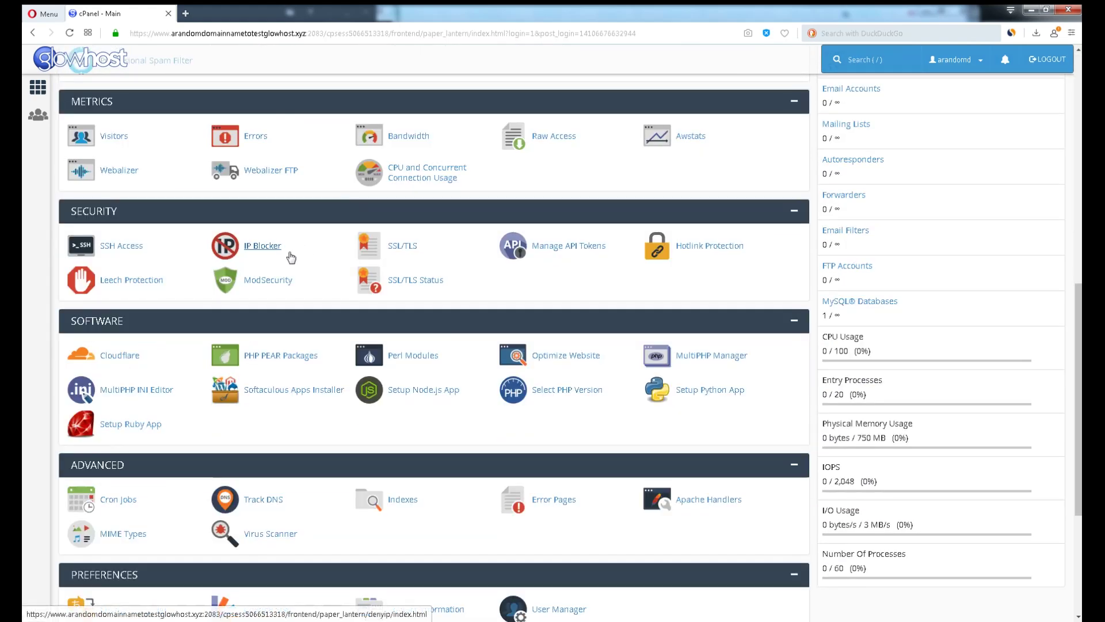
pyautogui.click(267, 392)
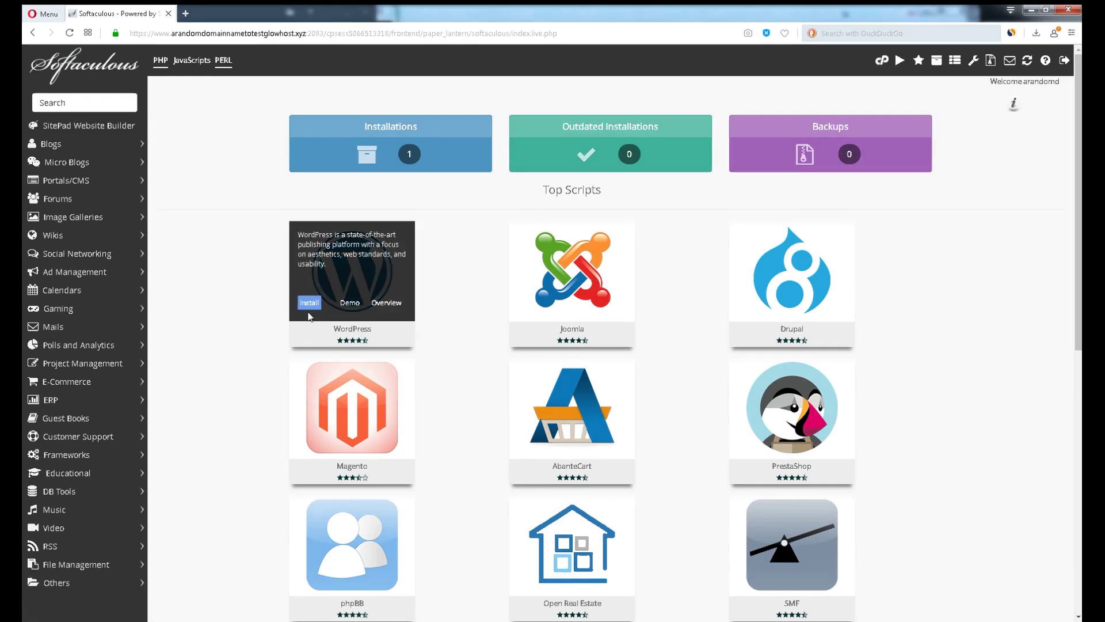
pyautogui.click(308, 302)
# Install WordPress into directory wp3 with a changed admin user name and password
pyautogui.click(936, 285)
pyautogui.write('wp3')
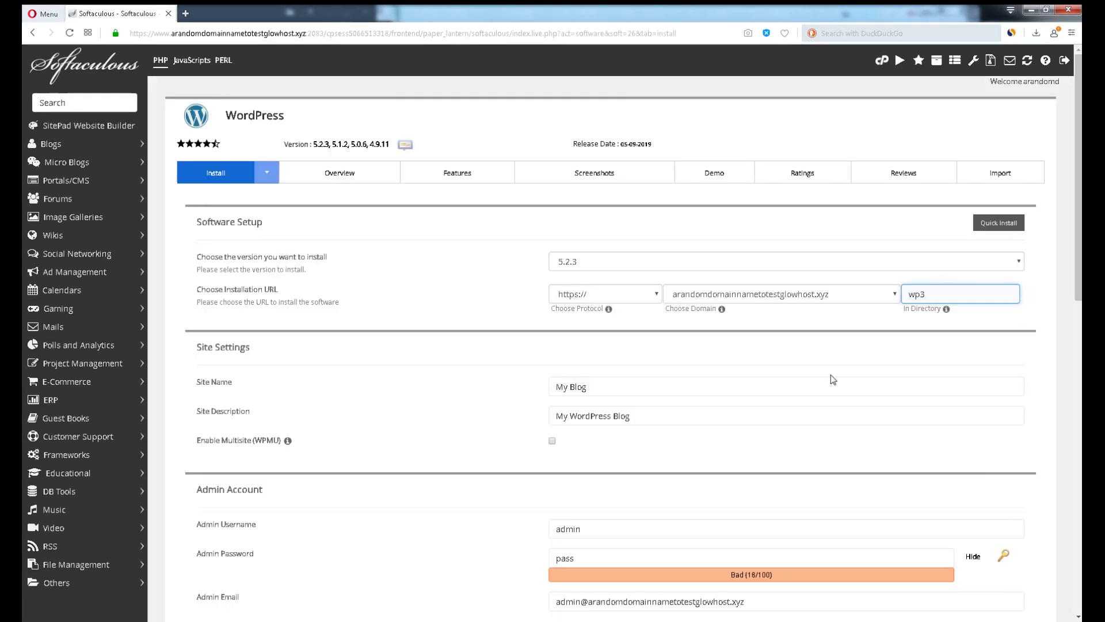
pyautogui.scroll(-4, 792, 352)
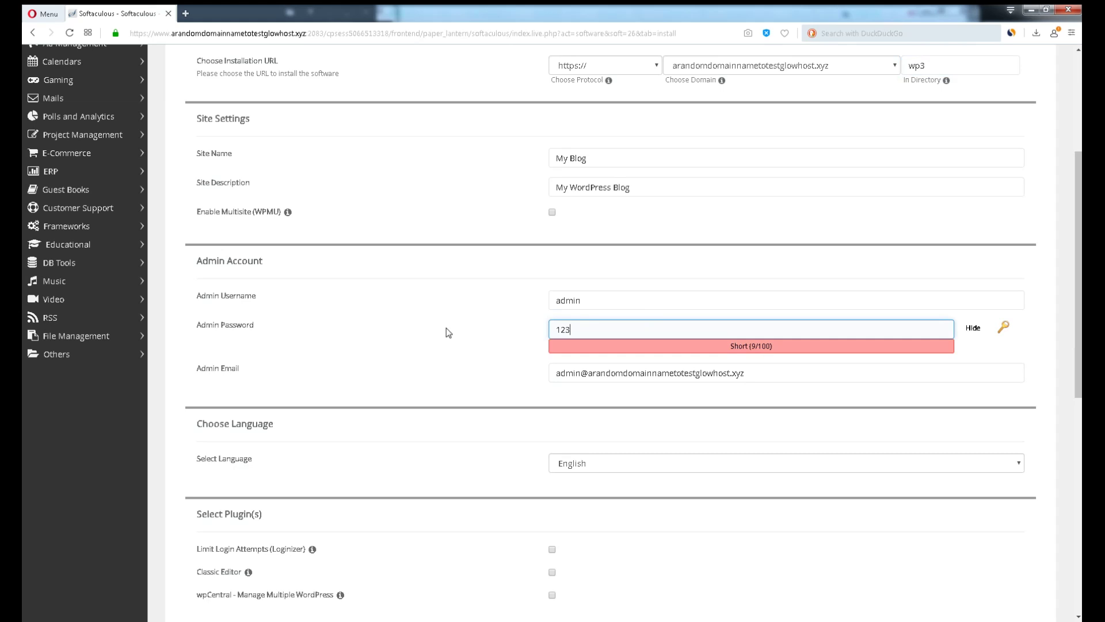
pyautogui.write('456')
pyautogui.doubleClick(620, 301)
pyautogui.write('username')
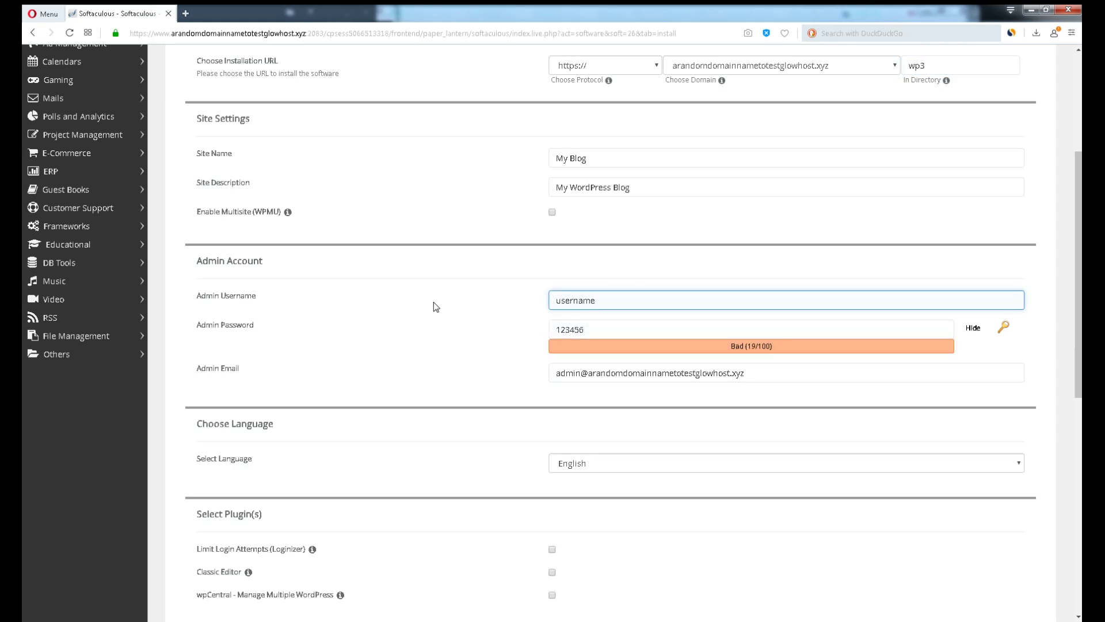
pyautogui.scroll(-7, 528, 412)
pyautogui.click(609, 526)
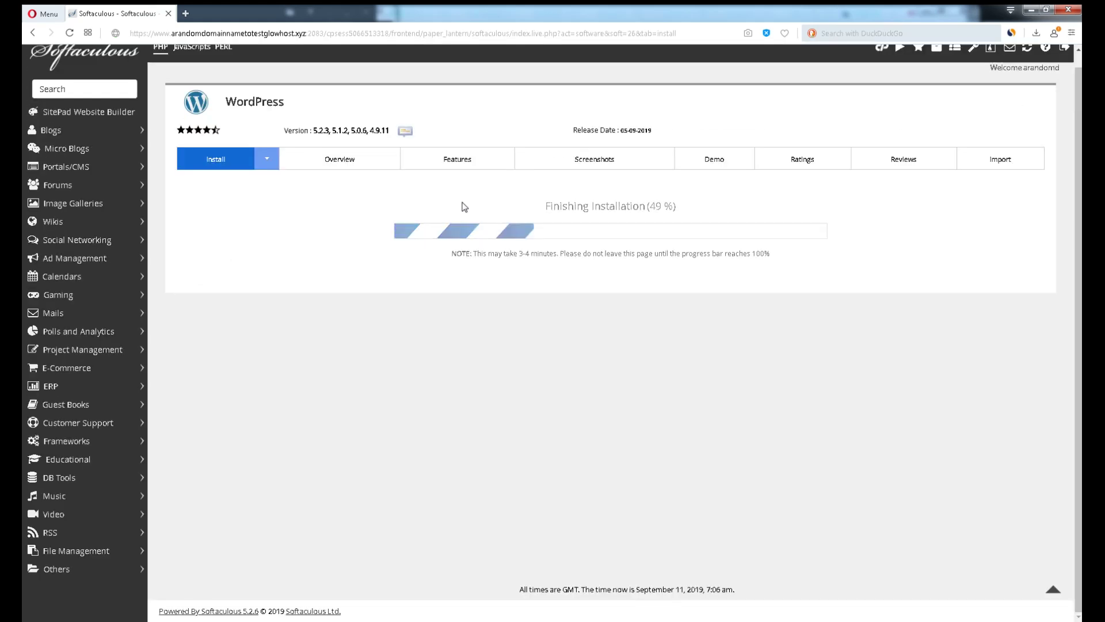